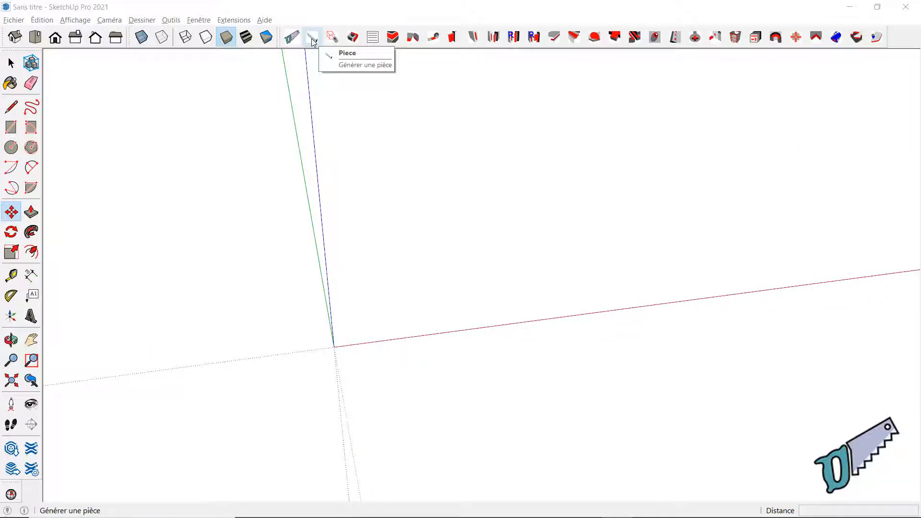
Step: Start generating a new wood piece and name it Piece1
{"action": "left_click", "coordinate": [312, 39]}
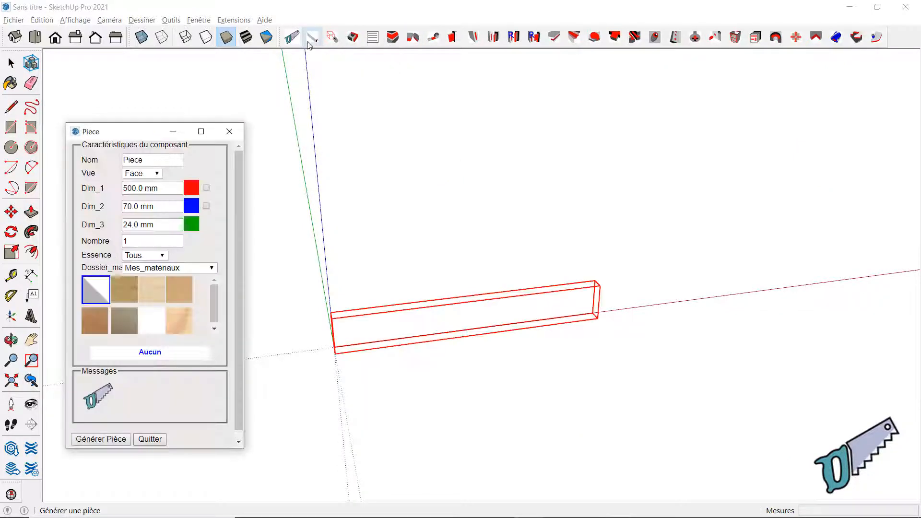
{"action": "left_click", "coordinate": [160, 162]}
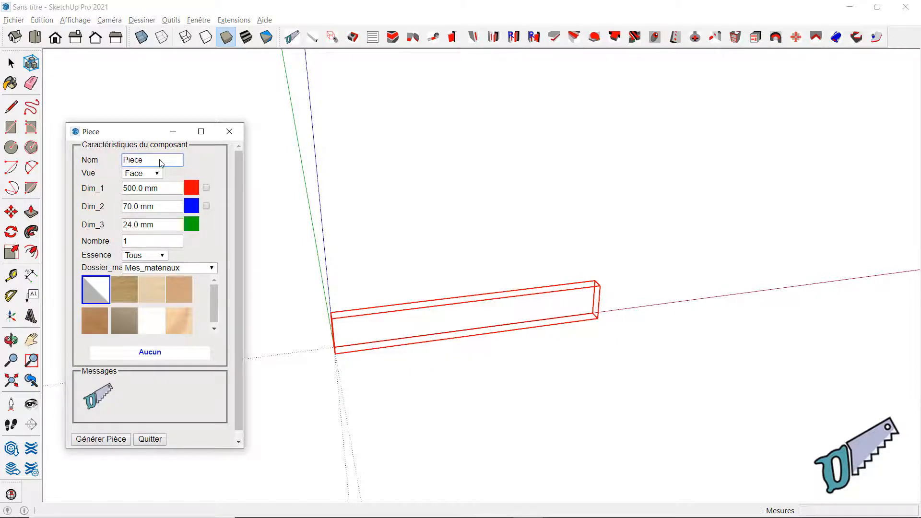
{"action": "type", "text": "1"}
{"action": "key", "text": "Tab"}
{"action": "key", "text": "Tab"}
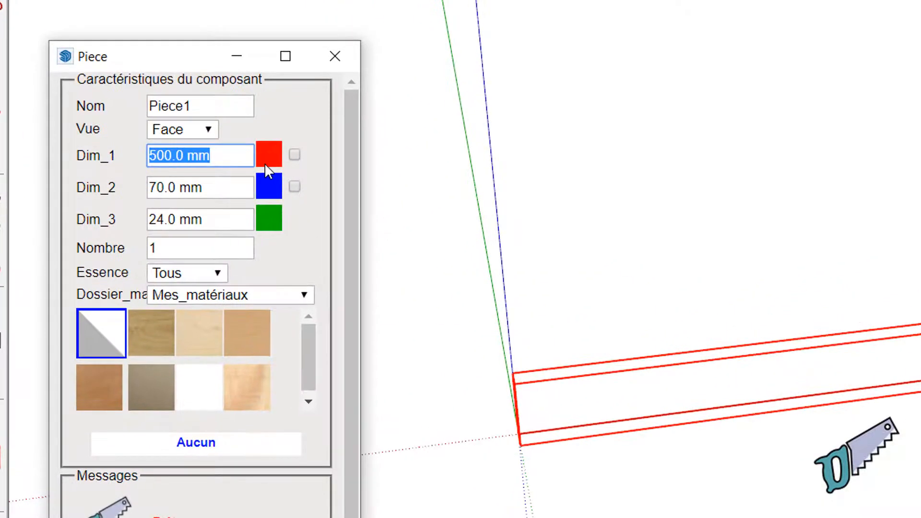
Step: Set Piece1 to 300 mm by 150 mm by 15 mm and generate it in the Chene material
{"action": "type", "text": "300"}
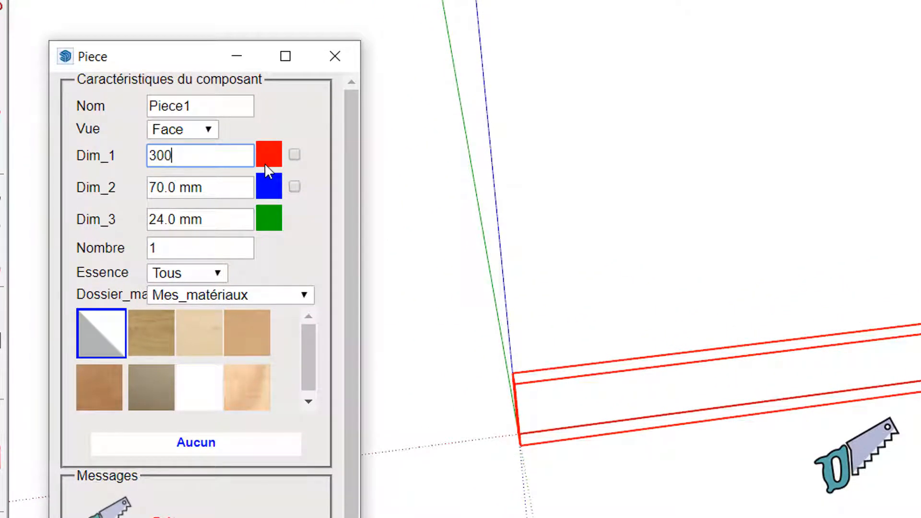
{"action": "key", "text": "Tab"}
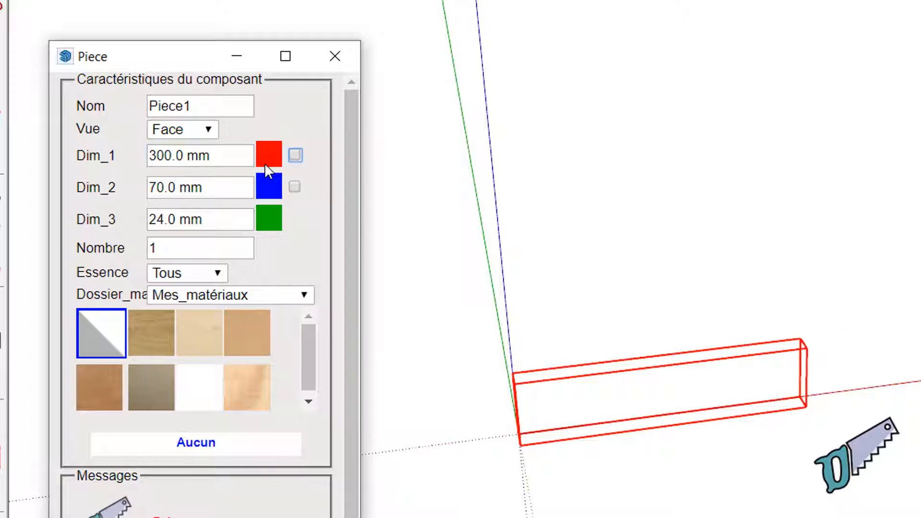
{"action": "key", "text": "Tab"}
{"action": "type", "text": "150"}
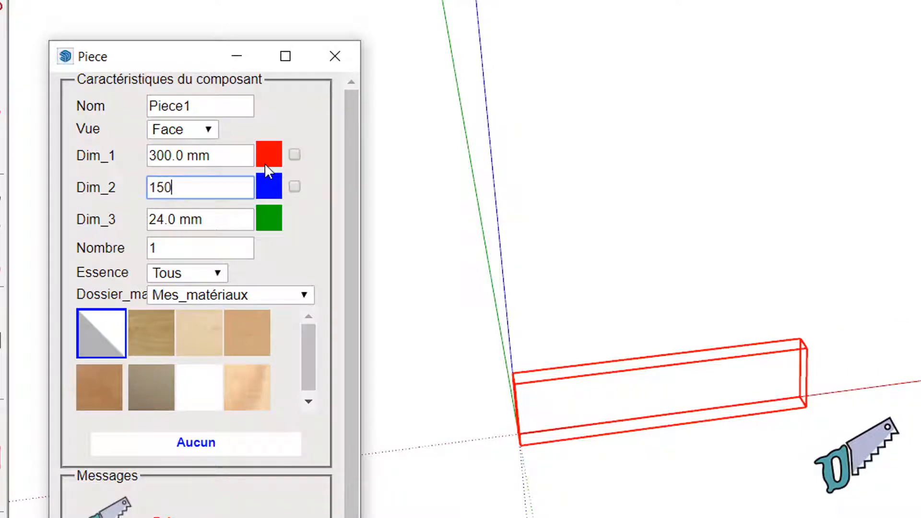
{"action": "key", "text": "Tab"}
{"action": "key", "text": "Tab"}
{"action": "type", "text": "15"}
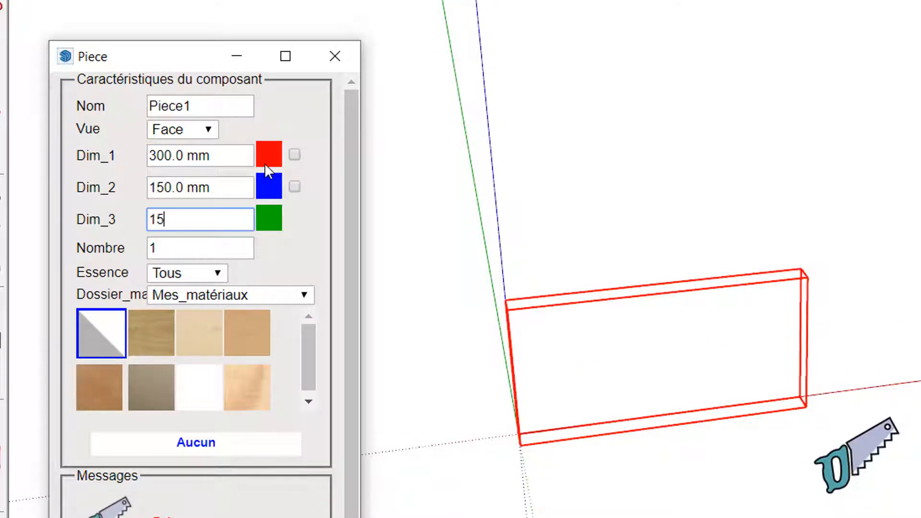
{"action": "key", "text": "Tab"}
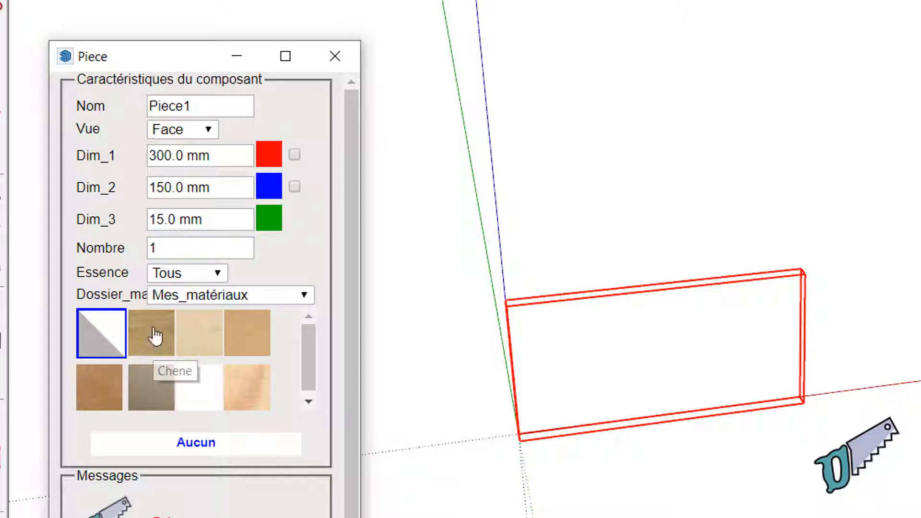
{"action": "left_click", "coordinate": [154, 349]}
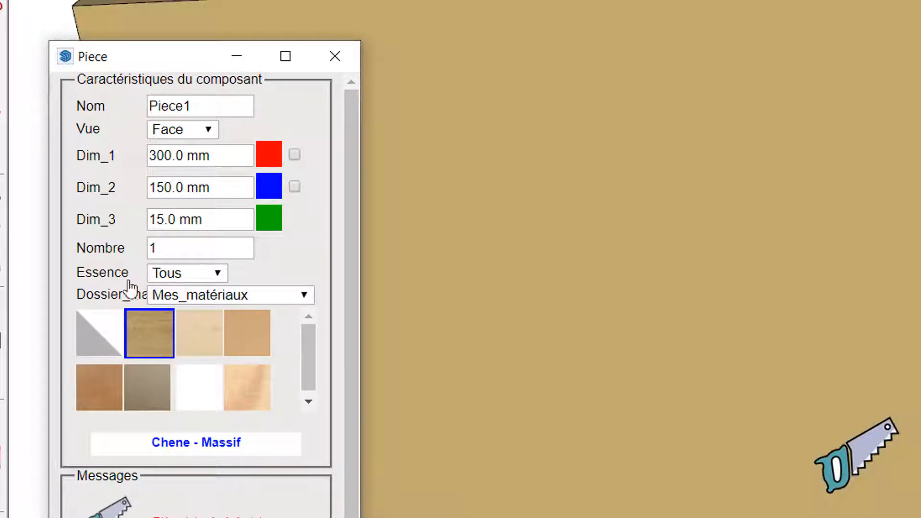
Step: Name the next piece Piece2 and set its view orientation to Droite
{"action": "left_click_drag", "start_coordinate": [205, 104], "coordinate": [176, 107]}
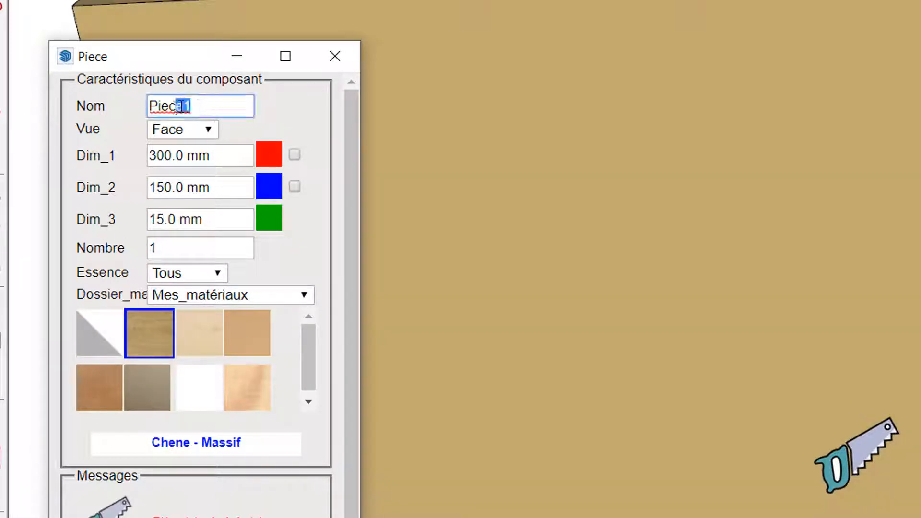
{"action": "type", "text": "2"}
{"action": "key", "text": "Tab"}
{"action": "key", "text": "Tab"}
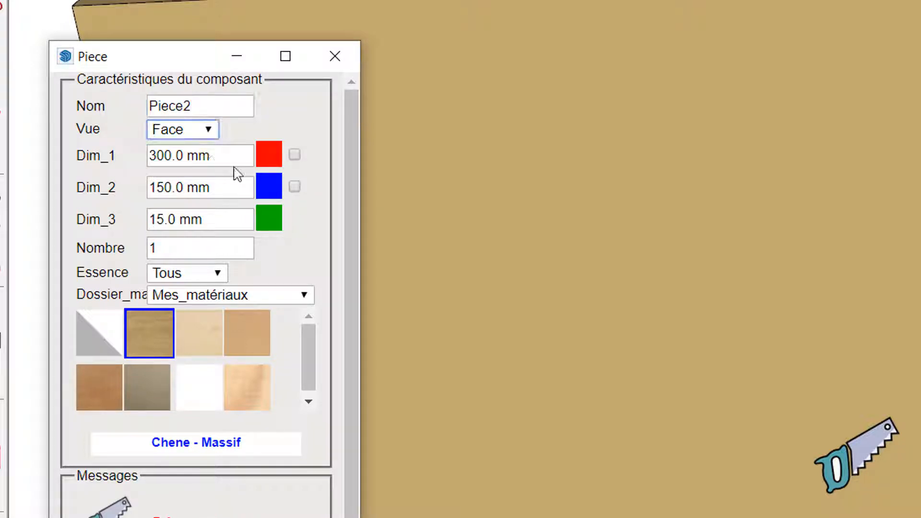
{"action": "left_click", "coordinate": [209, 129]}
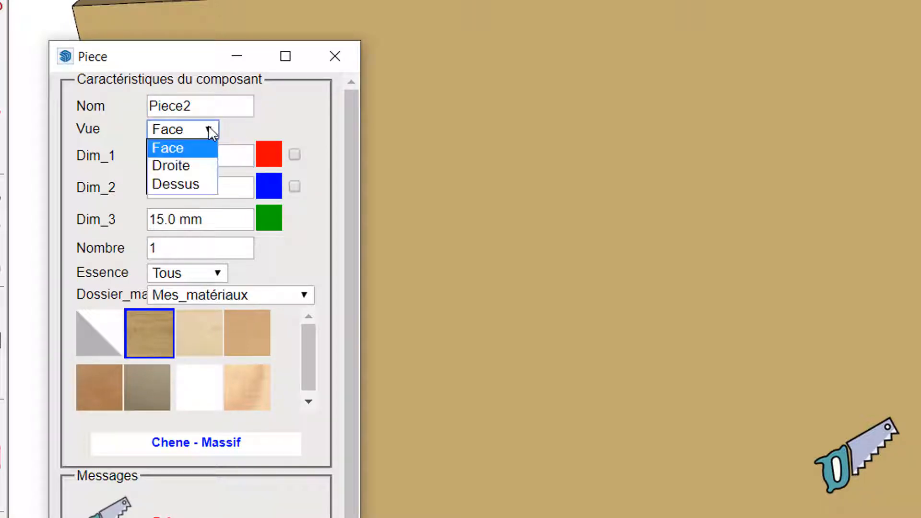
{"action": "left_click", "coordinate": [204, 166]}
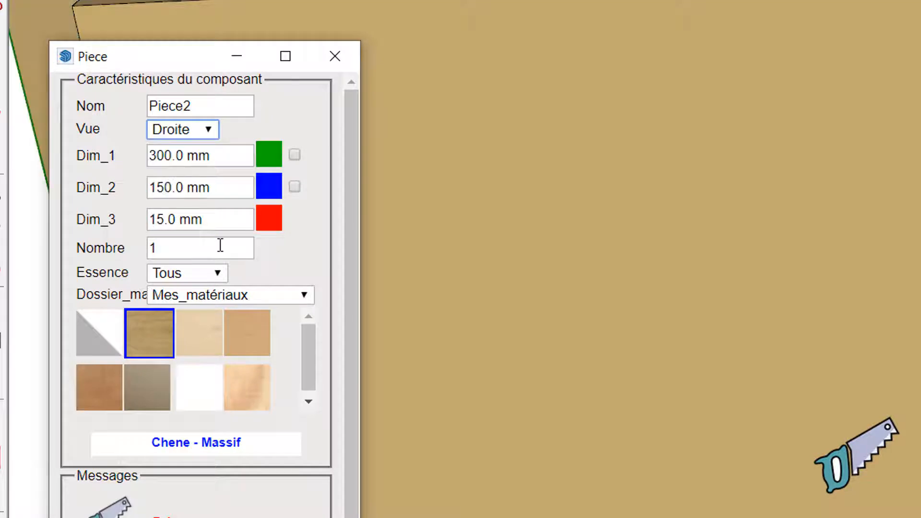
Step: Set Piece2's Dim_3 to 20 mm and generate it against the end of the first board
{"action": "left_click", "coordinate": [229, 224]}
{"action": "left_click_drag", "start_coordinate": [230, 224], "coordinate": [144, 218]}
{"action": "type", "text": "20"}
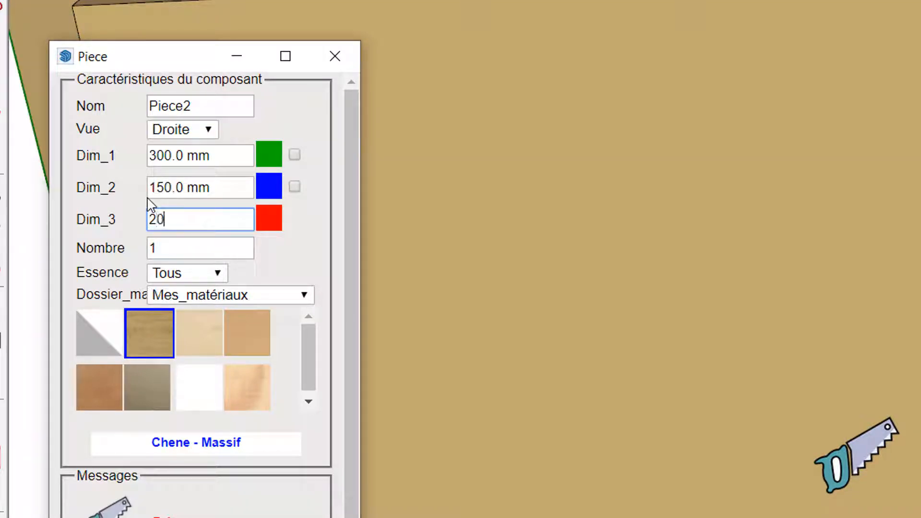
{"action": "key", "text": "Tab"}
{"action": "scroll", "coordinate": [139, 353], "scroll_direction": "down", "scroll_amount": 1}
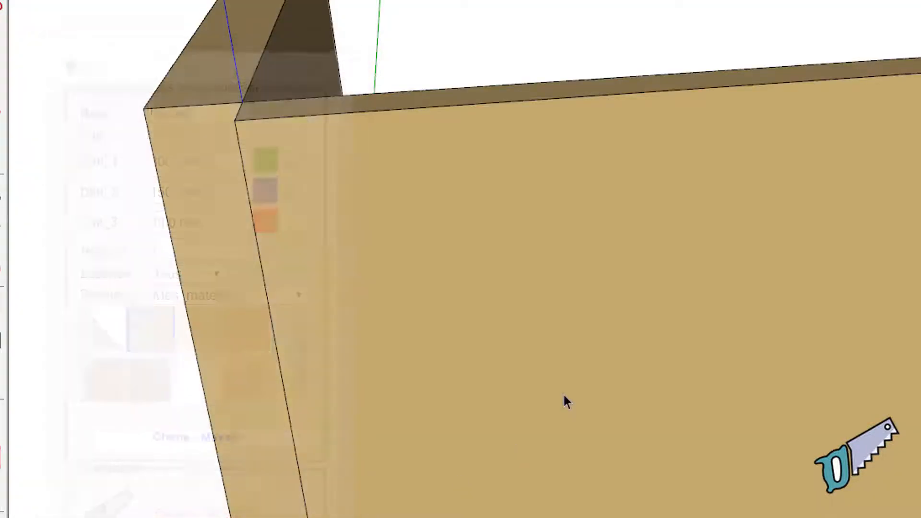
Step: Move the 15 mm front board back by its own thickness, snapping its front top corner to the side board's end corner
{"action": "middle_click_drag", "start_coordinate": [566, 395], "coordinate": [689, 507]}
{"action": "left_click", "coordinate": [445, 415]}
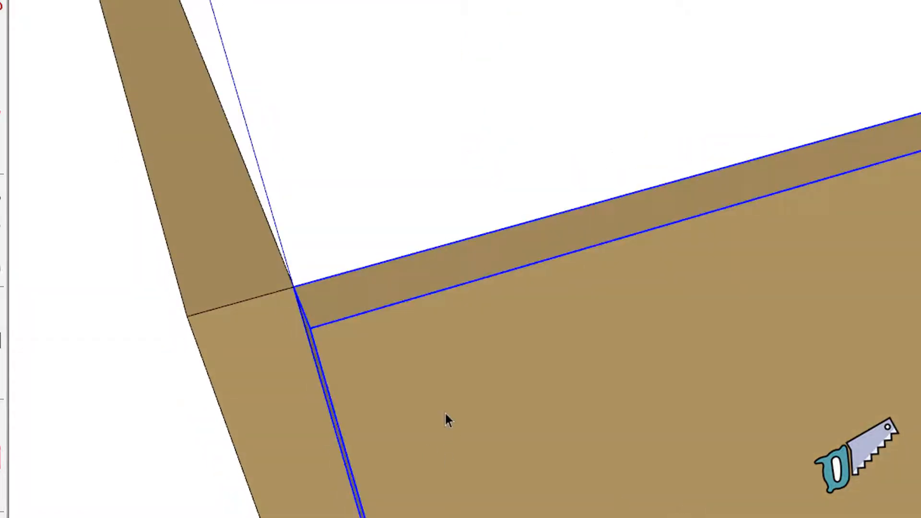
{"action": "key", "text": "m"}
{"action": "left_click", "coordinate": [310, 327]}
{"action": "left_click", "coordinate": [294, 286]}
{"action": "middle_click_drag", "start_coordinate": [288, 365], "coordinate": [510, 370]}
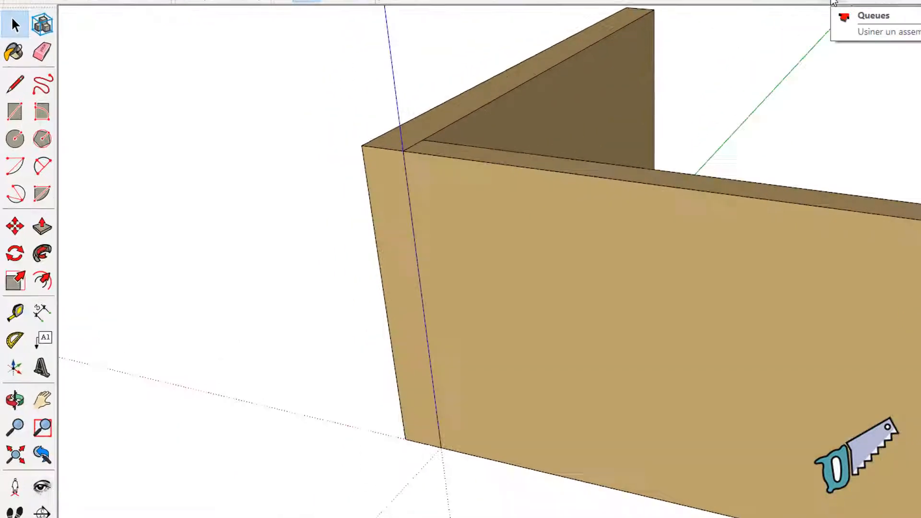
Step: Start the Queues joint command, try the Aronde and Ronde types, and settle on the Droite tail type
{"action": "left_click", "coordinate": [614, 37]}
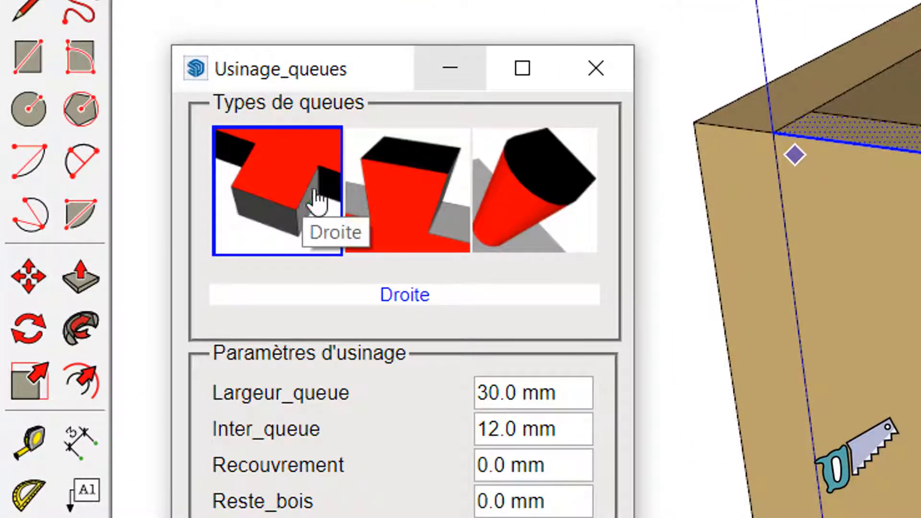
{"action": "left_click", "coordinate": [386, 189]}
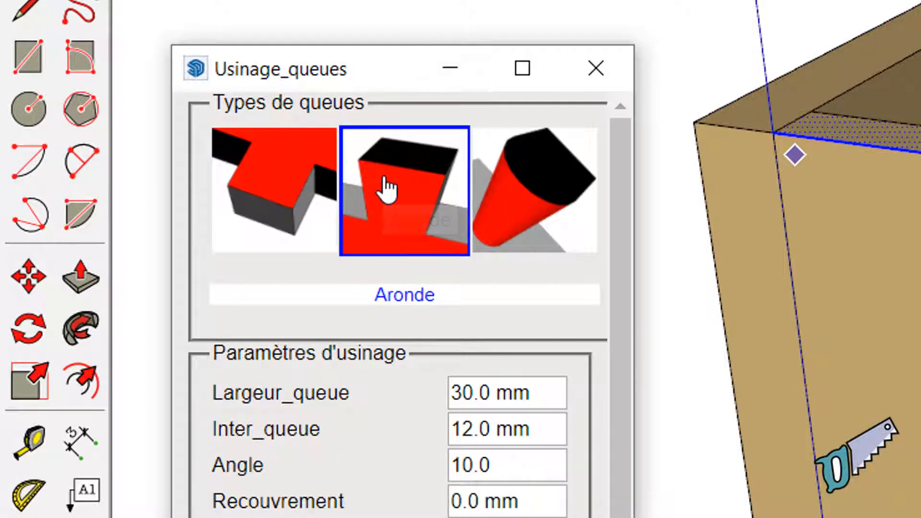
{"action": "left_click", "coordinate": [508, 201]}
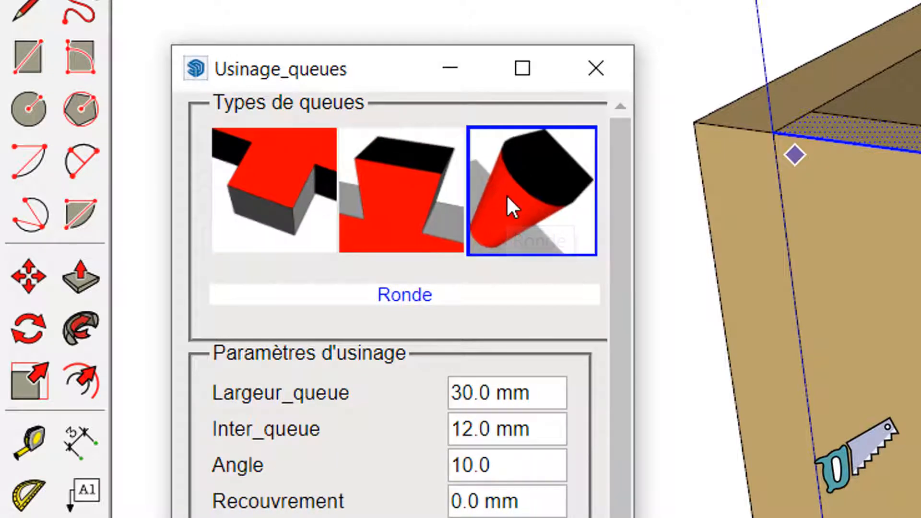
{"action": "left_click", "coordinate": [288, 192]}
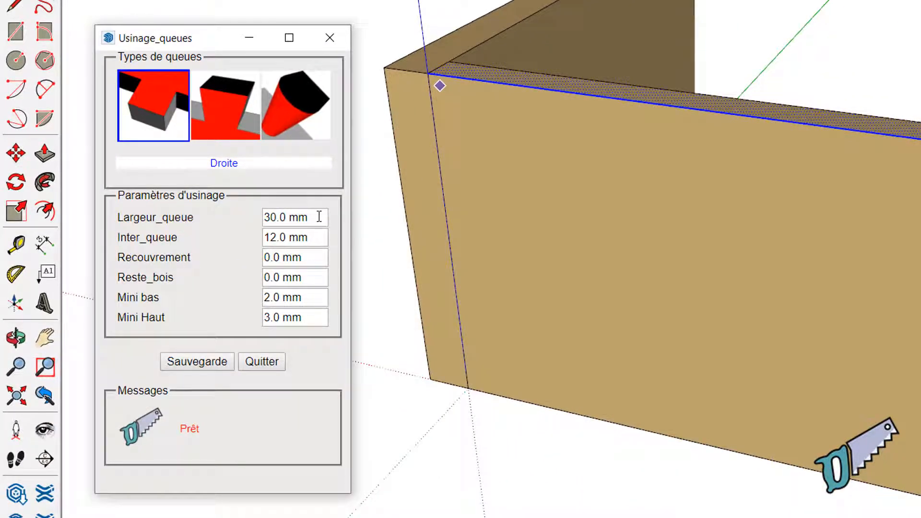
Step: Set the tail width (Largeur_queue) to 20 mm and the tail spacing (Inter_queue) to 15 mm
{"action": "left_click_drag", "start_coordinate": [319, 216], "coordinate": [244, 204]}
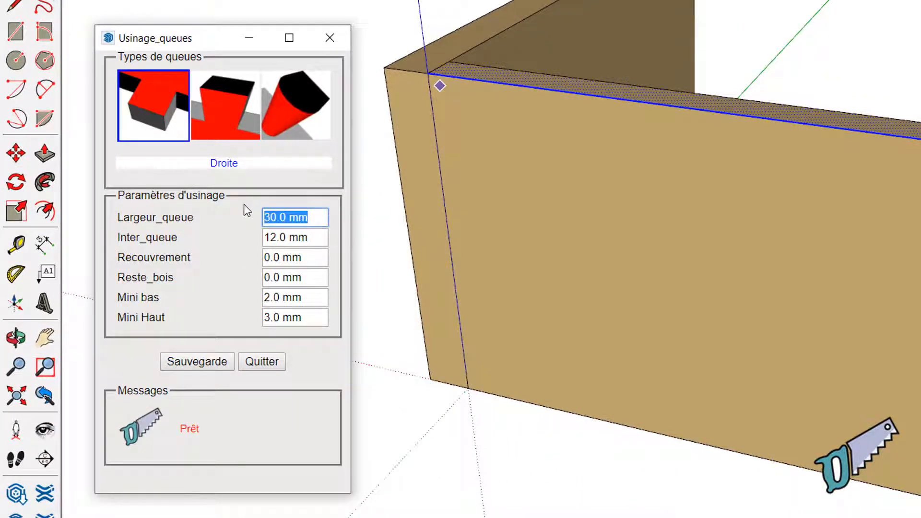
{"action": "type", "text": "20"}
{"action": "key", "text": "Tab"}
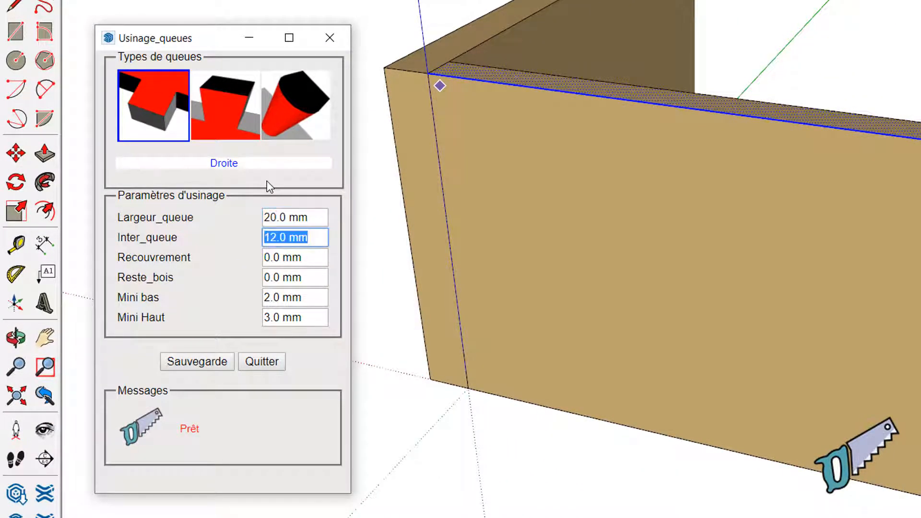
{"action": "type", "text": "15"}
{"action": "key", "text": "Tab"}
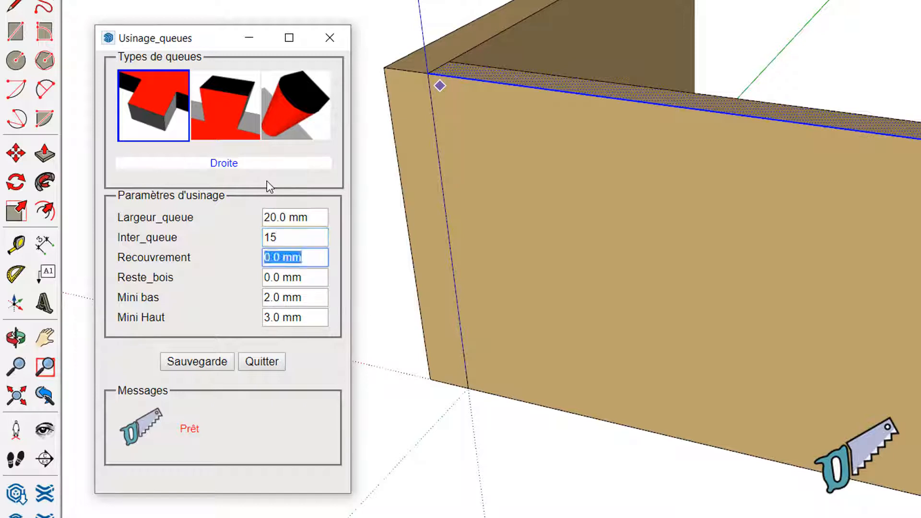
Step: Set both the Mini bas and Mini Haut edge margins to 10 mm
{"action": "key", "text": "Tab"}
{"action": "key", "text": "Tab"}
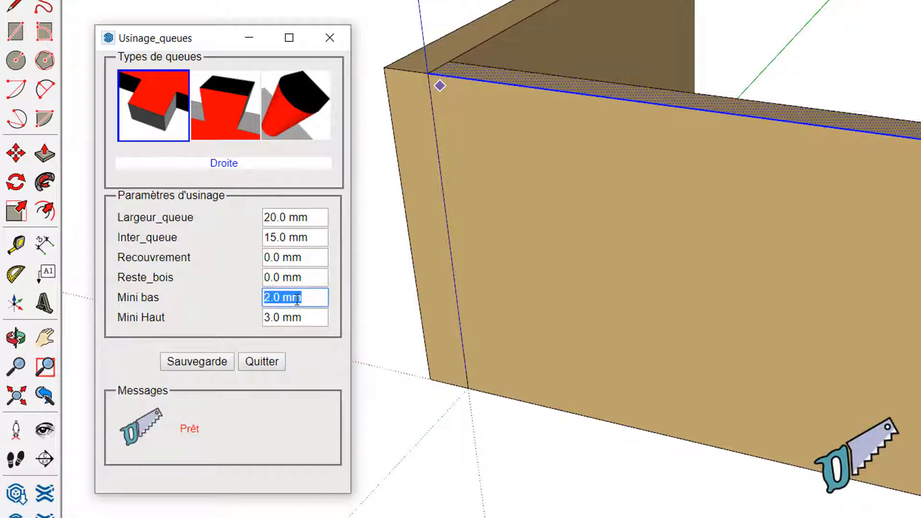
{"action": "left_click_drag", "start_coordinate": [290, 297], "coordinate": [256, 297]}
{"action": "type", "text": "10"}
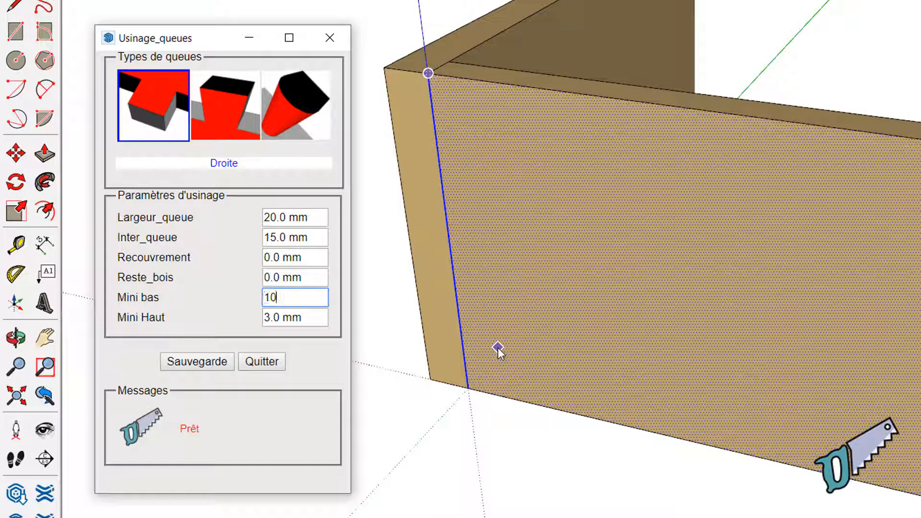
{"action": "key", "text": "Tab"}
{"action": "type", "text": "1"}
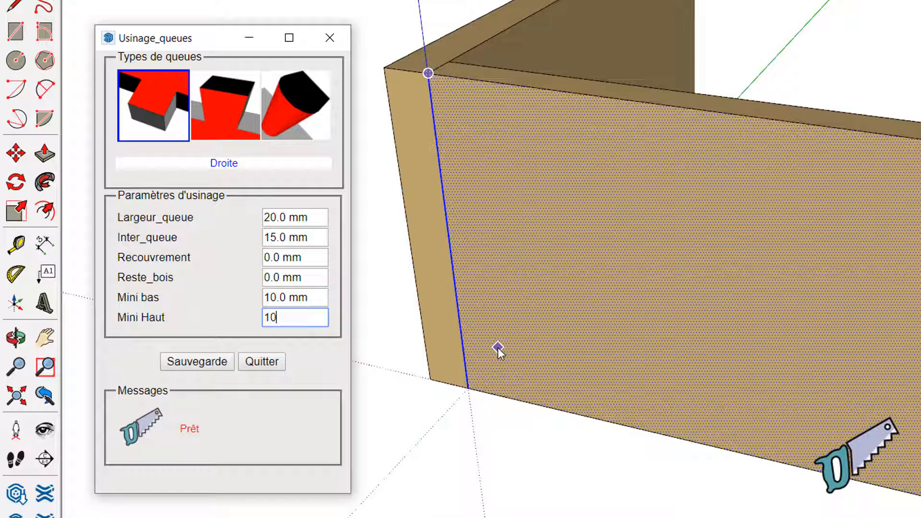
Step: Cut the straight tails of the front board through the end of the side board
{"action": "left_click", "coordinate": [488, 275]}
{"action": "left_click", "coordinate": [490, 276]}
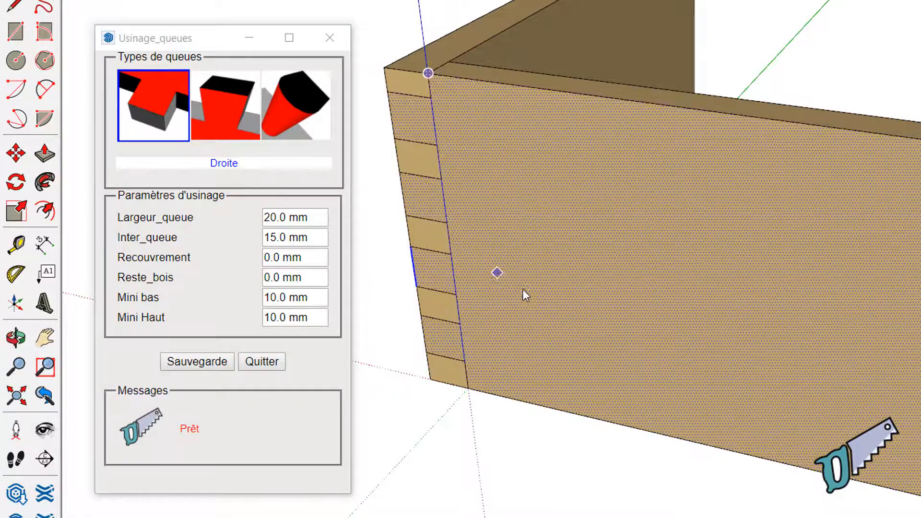
{"action": "middle_click_drag", "start_coordinate": [531, 294], "coordinate": [560, 257]}
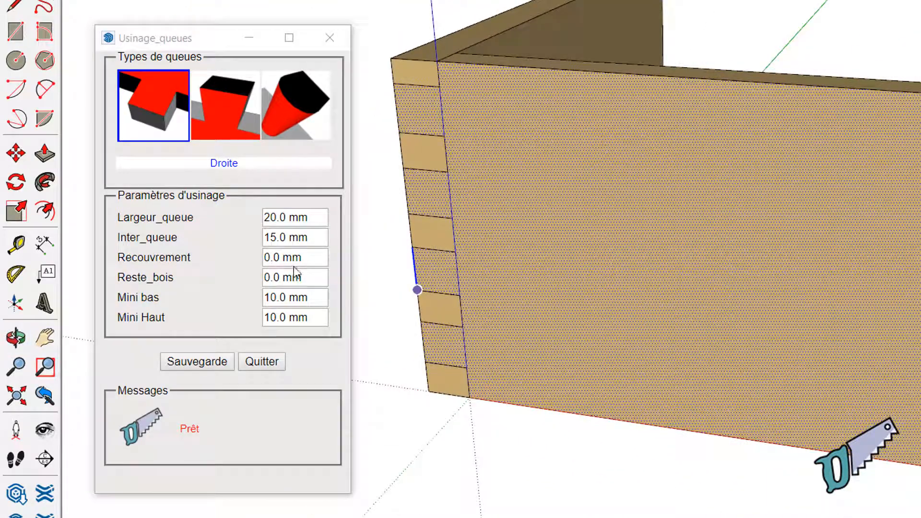
Step: Set Recouvrement to 4 mm and redo the straight tail joint with it
{"action": "left_click", "coordinate": [309, 258]}
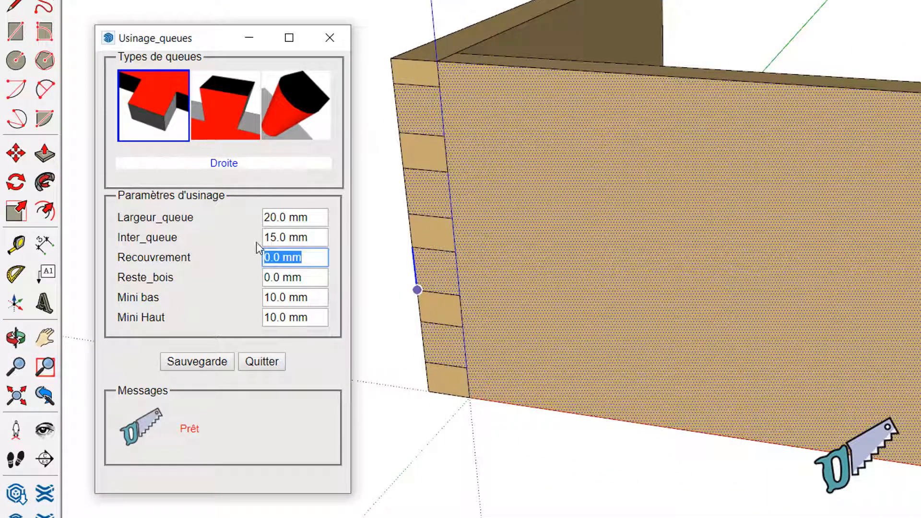
{"action": "type", "text": "4"}
{"action": "key", "text": "Tab"}
{"action": "right_click", "coordinate": [366, 276]}
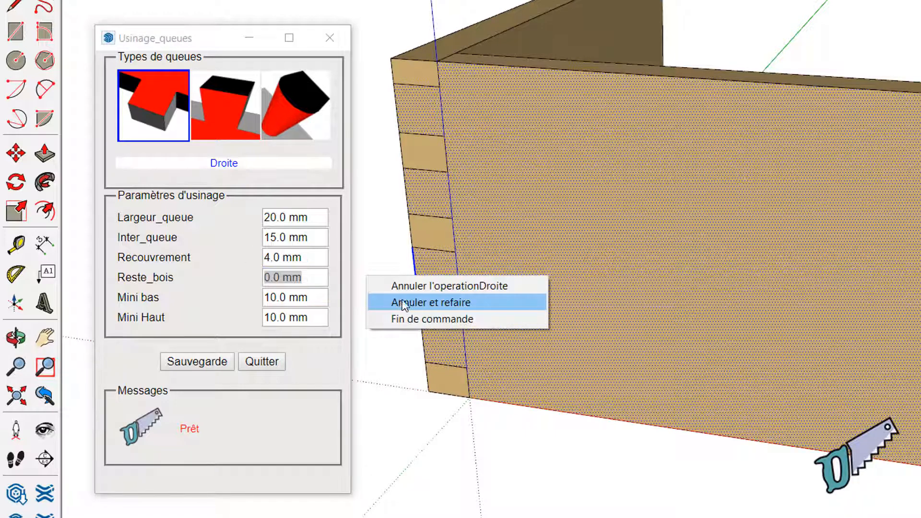
{"action": "left_click", "coordinate": [413, 303]}
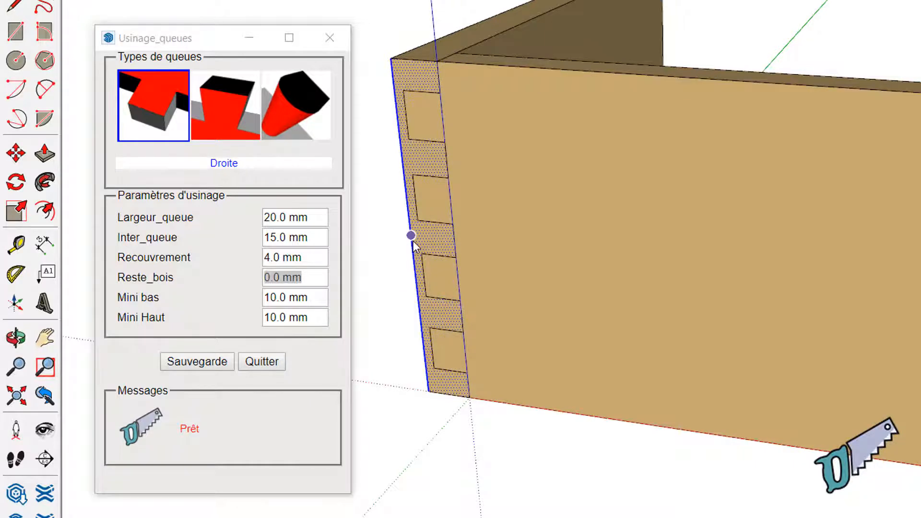
{"action": "scroll", "coordinate": [410, 235], "scroll_direction": "up", "scroll_amount": 3}
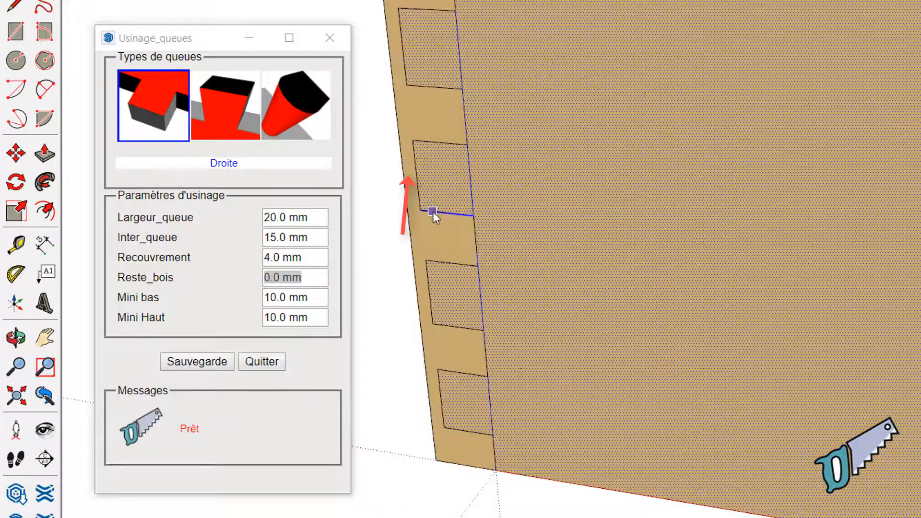
Step: Set Reste_bois to 3 mm, redo the straight tail joint with it and quit the tail machining tool
{"action": "left_click", "coordinate": [313, 273]}
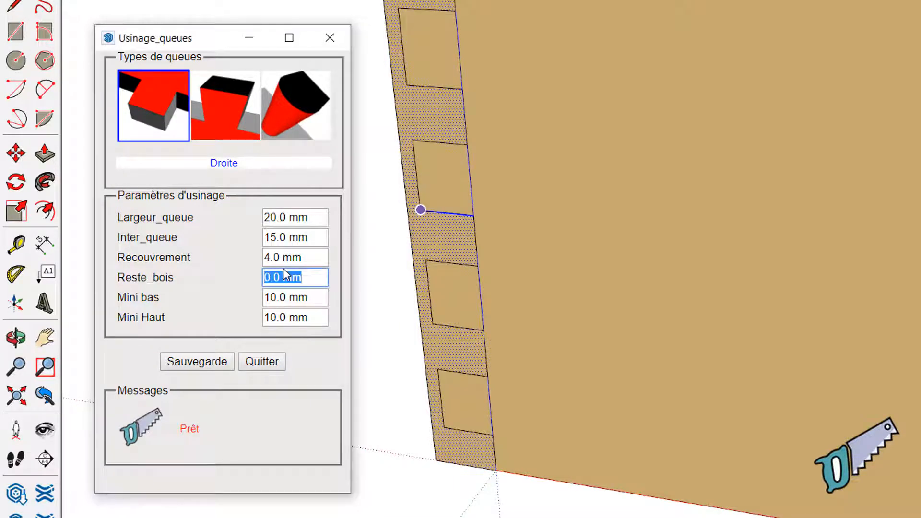
{"action": "type", "text": "3"}
{"action": "key", "text": "Tab"}
{"action": "right_click", "coordinate": [381, 310]}
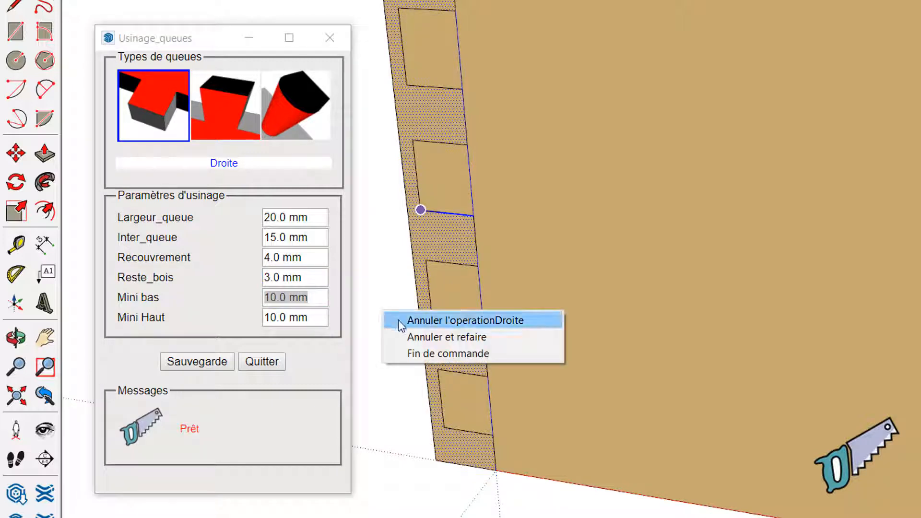
{"action": "left_click", "coordinate": [468, 337]}
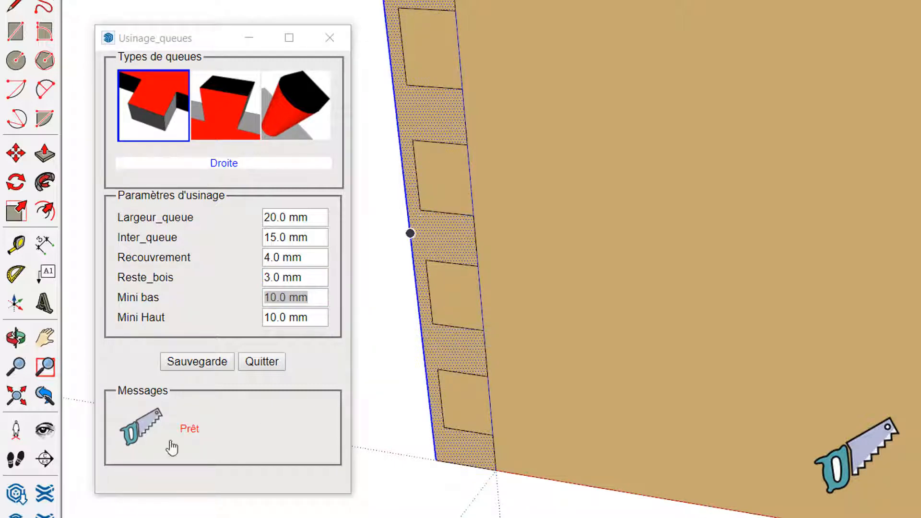
{"action": "left_click", "coordinate": [266, 365]}
{"action": "left_click", "coordinate": [268, 365]}
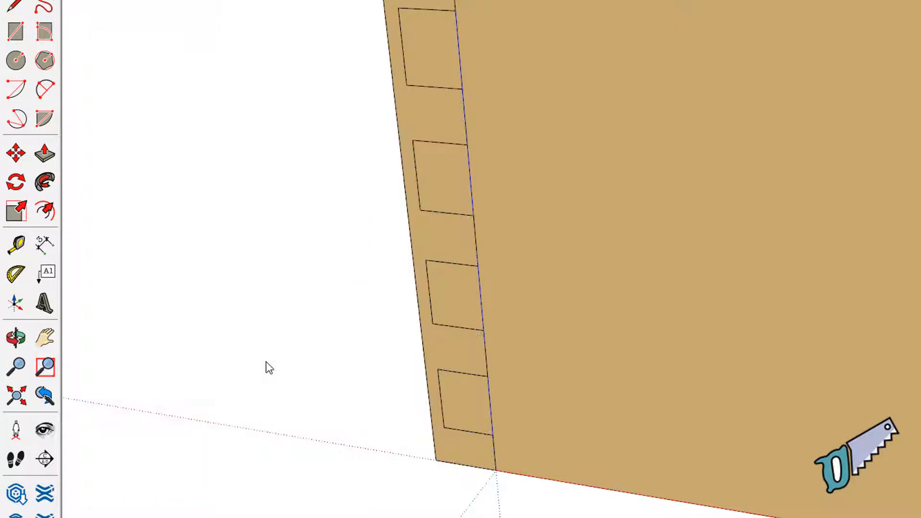
Step: Move the side board away from the front board to expose the straight tails and their mortises
{"action": "middle_click_drag", "start_coordinate": [413, 418], "coordinate": [425, 425]}
{"action": "scroll", "coordinate": [455, 371], "scroll_direction": "up", "scroll_amount": 3}
{"action": "left_click", "coordinate": [433, 332]}
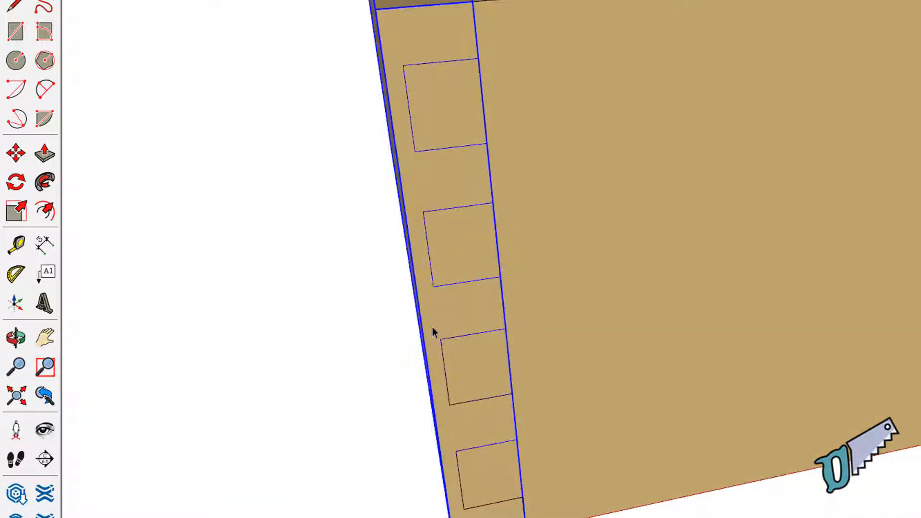
{"action": "key", "text": "m"}
{"action": "left_click", "coordinate": [435, 327]}
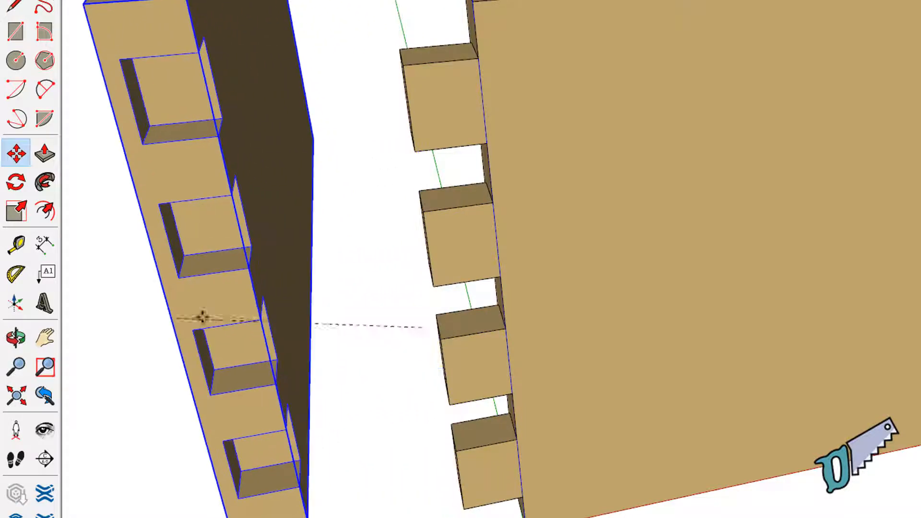
{"action": "left_click", "coordinate": [201, 318]}
{"action": "middle_click_drag", "start_coordinate": [479, 329], "coordinate": [837, 329]}
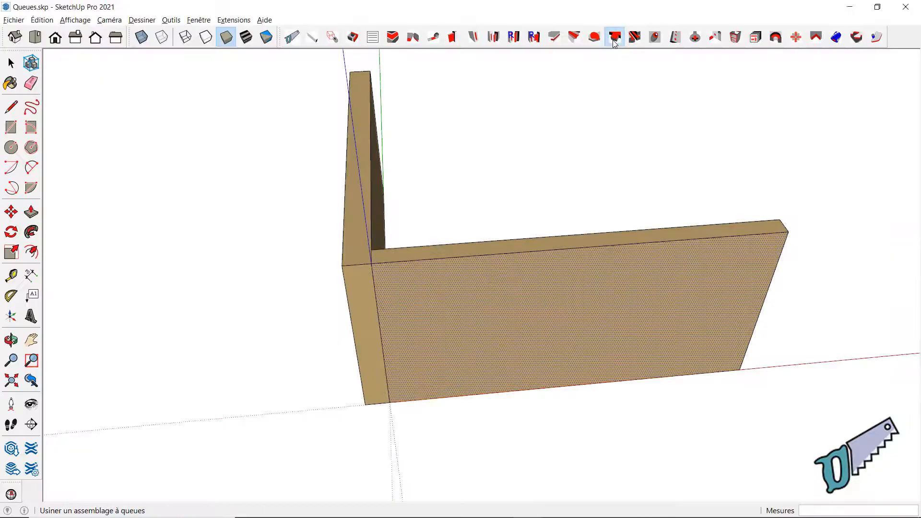
Step: Choose the Aronde (dovetail) type with Largeur_queue 20 mm and Inter_queue 15 mm
{"action": "left_click", "coordinate": [157, 178]}
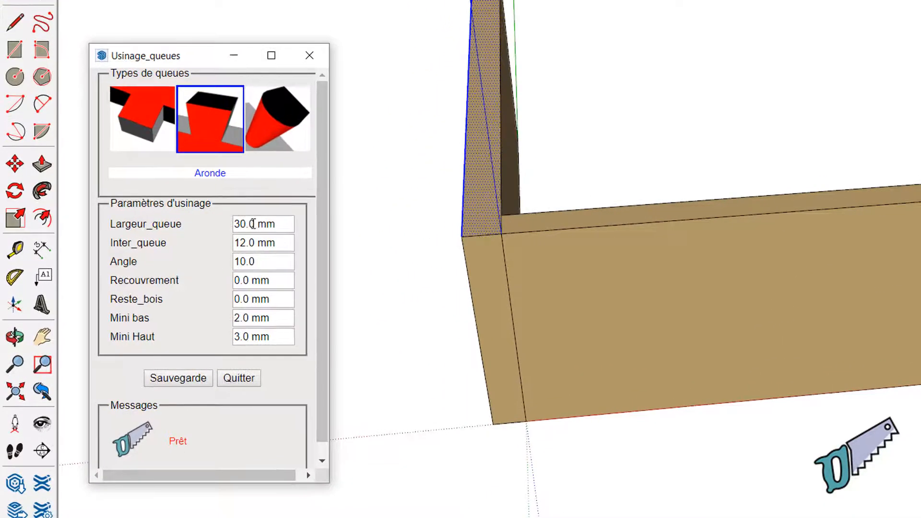
{"action": "left_click_drag", "start_coordinate": [283, 229], "coordinate": [246, 224]}
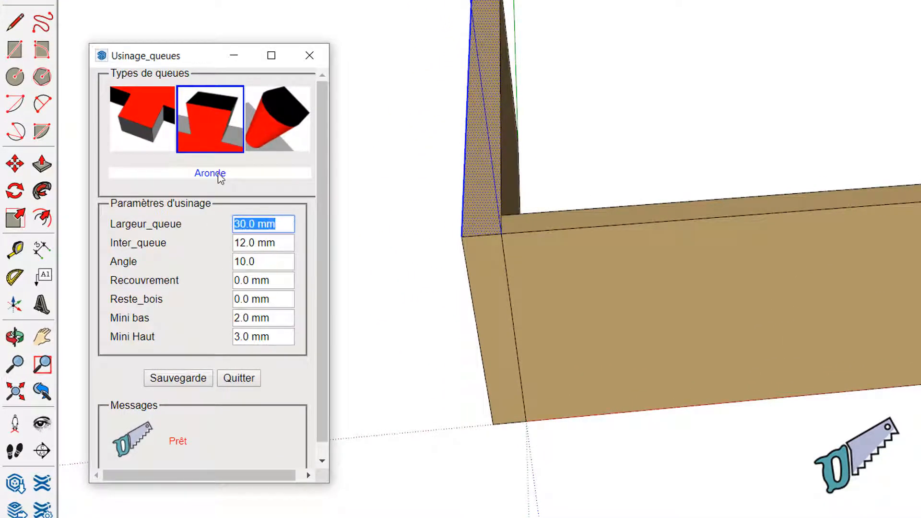
{"action": "type", "text": "20"}
{"action": "key", "text": "Tab"}
{"action": "type", "text": "15"}
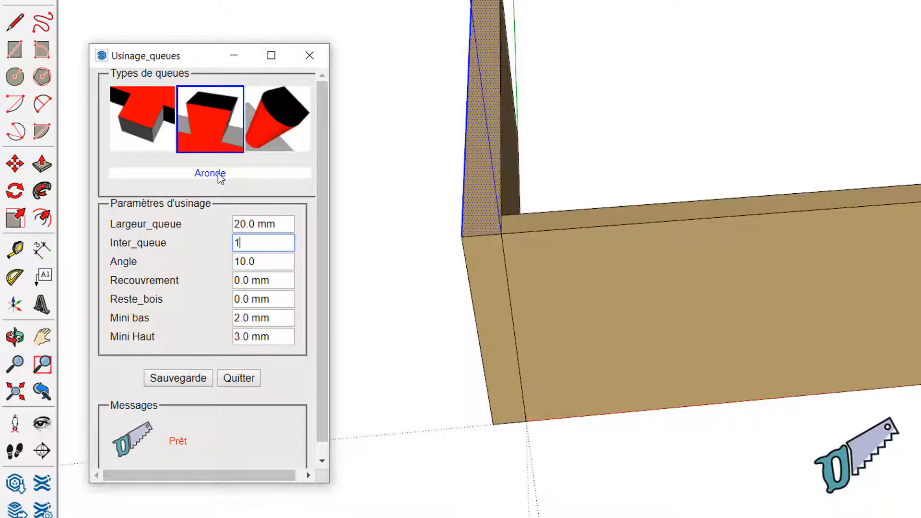
{"action": "key", "text": "Tab"}
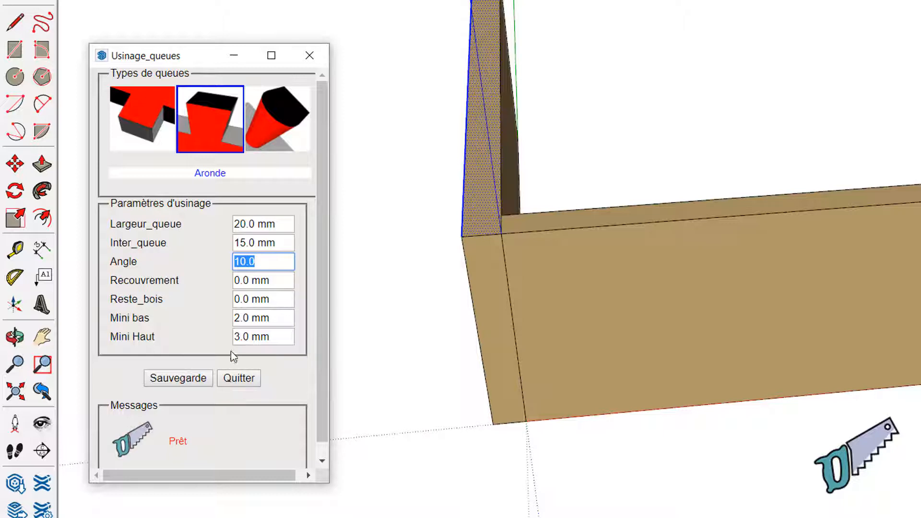
Step: Set Mini bas and Mini Haut to 10 mm and cut the dovetails of the front board into the side board
{"action": "left_click", "coordinate": [276, 323]}
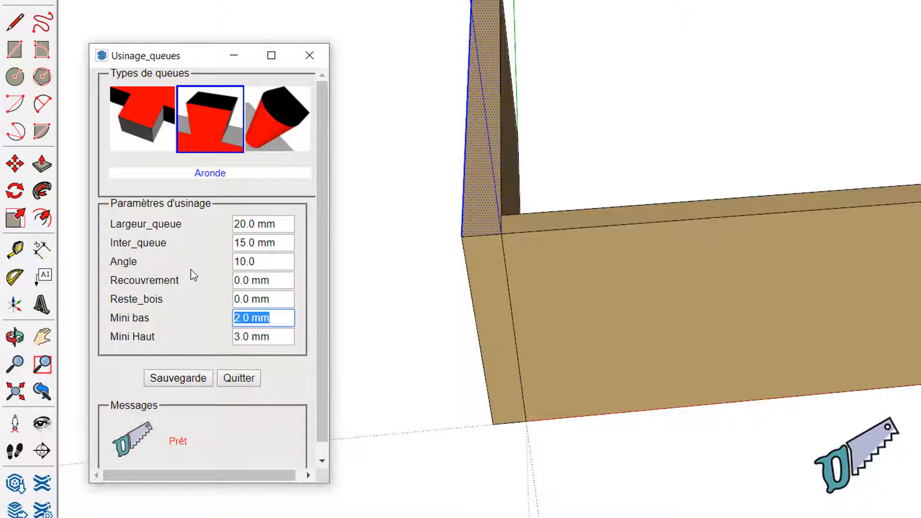
{"action": "type", "text": "10"}
{"action": "key", "text": "Tab"}
{"action": "type", "text": "10"}
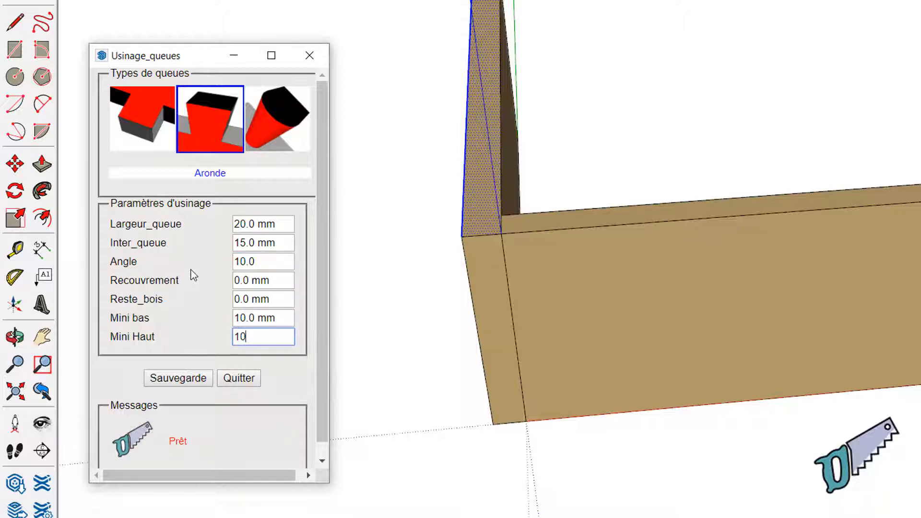
{"action": "key", "text": "Tab"}
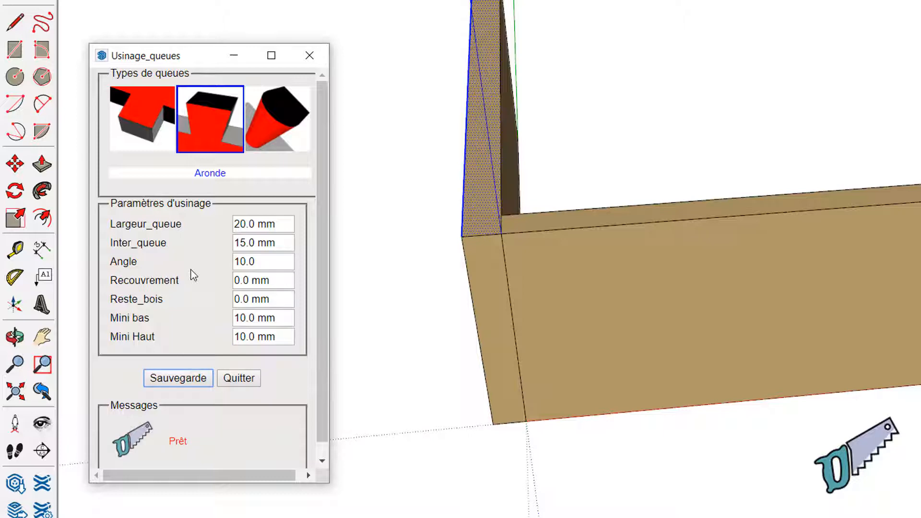
{"action": "left_click", "coordinate": [543, 351]}
{"action": "middle_click_drag", "start_coordinate": [551, 350], "coordinate": [905, 260]}
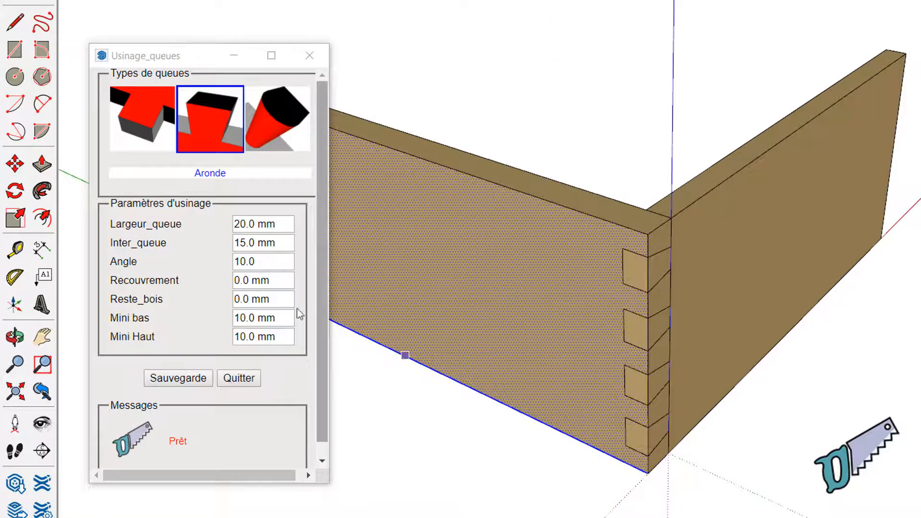
Step: Set Recouvrement to 5 mm and redo the dovetail joint with it
{"action": "left_click", "coordinate": [277, 285]}
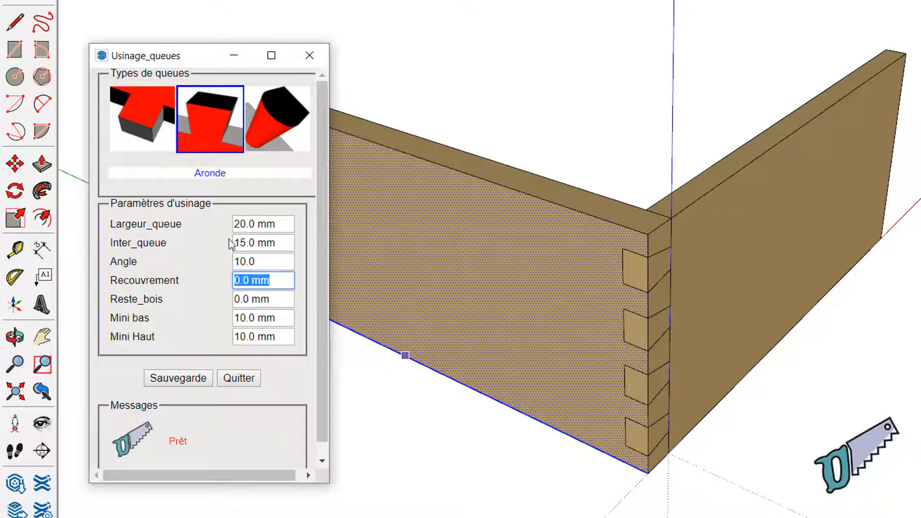
{"action": "type", "text": "5"}
{"action": "key", "text": "Tab"}
{"action": "right_click", "coordinate": [379, 412]}
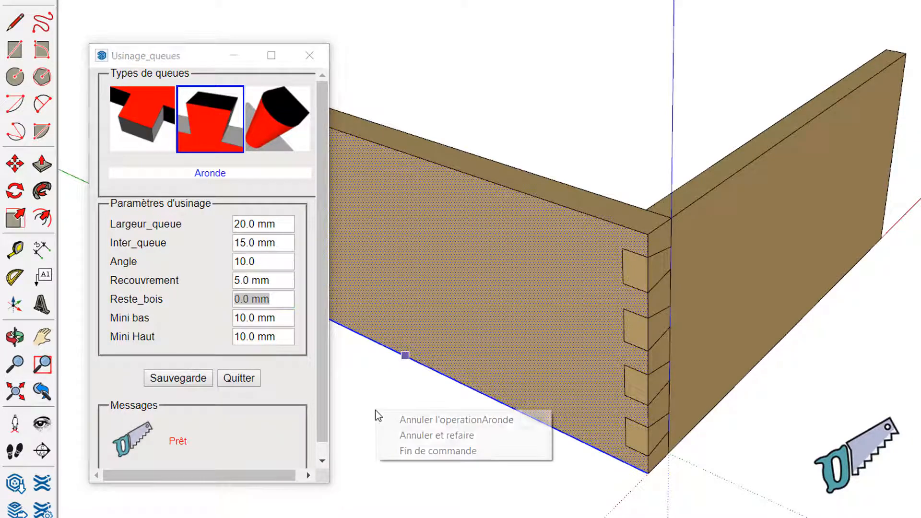
{"action": "left_click", "coordinate": [423, 437]}
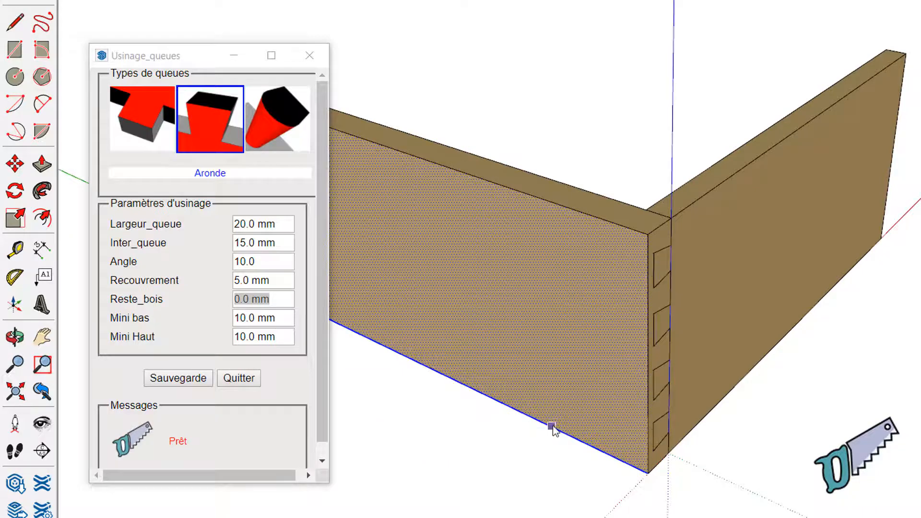
{"action": "middle_click_drag", "start_coordinate": [551, 427], "coordinate": [573, 477]}
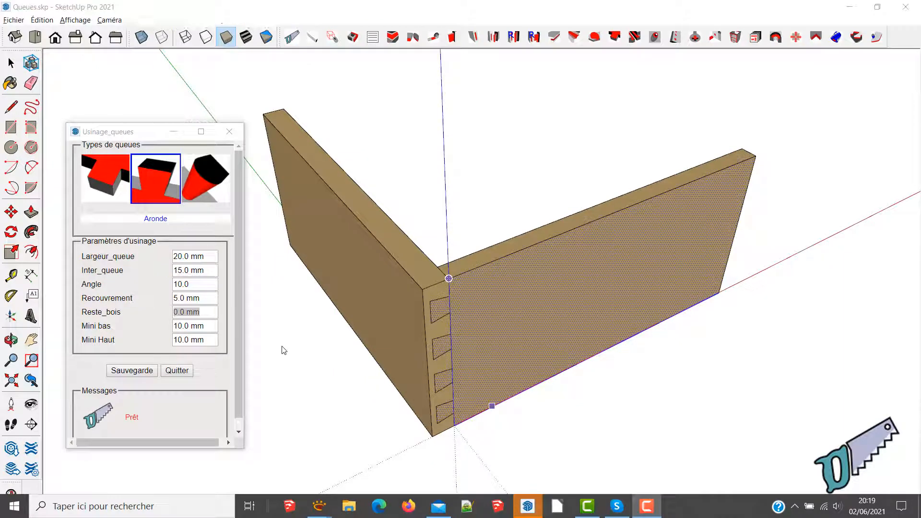
Step: Dismiss the joint's command options and save the current dovetail machining parameters
{"action": "right_click", "coordinate": [283, 347]}
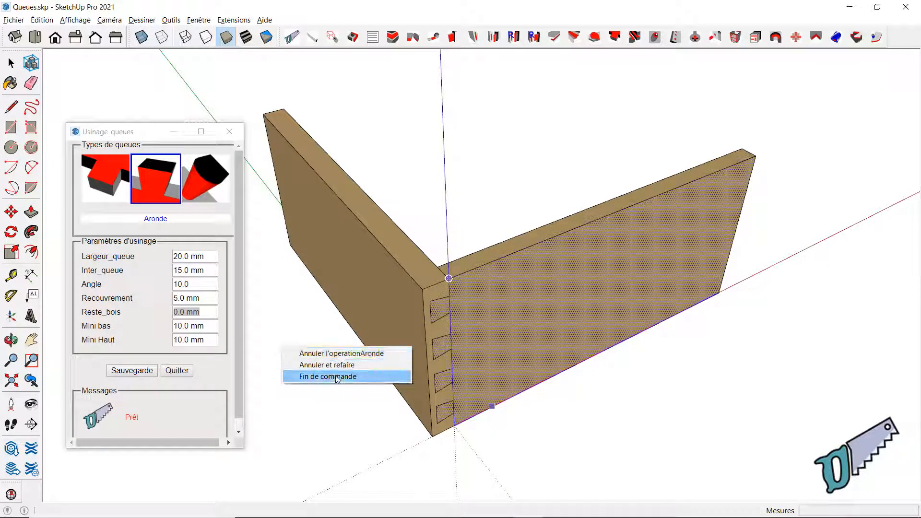
{"action": "left_click", "coordinate": [331, 424]}
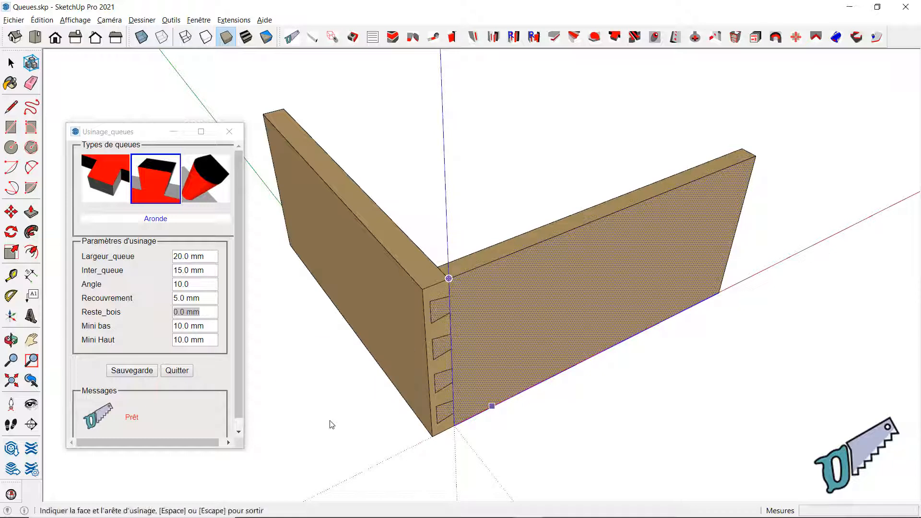
{"action": "left_click", "coordinate": [136, 372]}
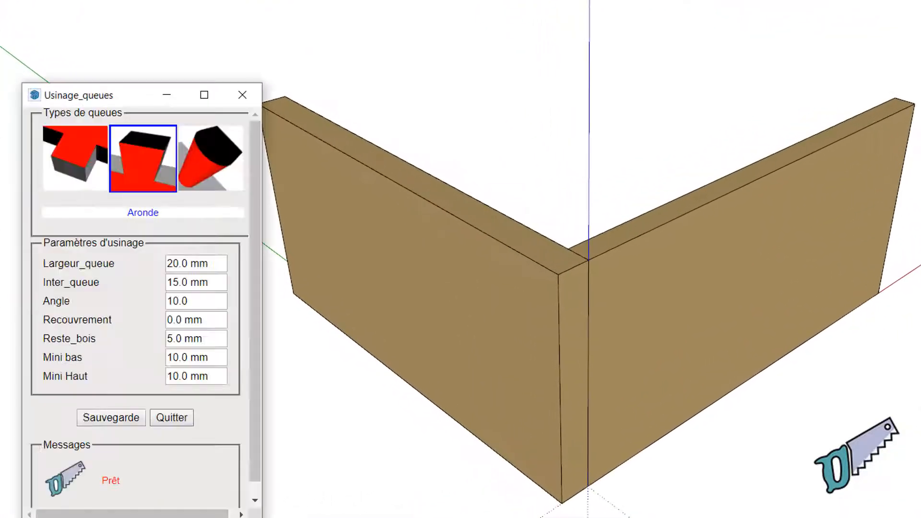
Step: Switch to the Ronde (round) tail type with Largeur_queue 15 mm and Inter_queue 10 mm
{"action": "left_click", "coordinate": [227, 172]}
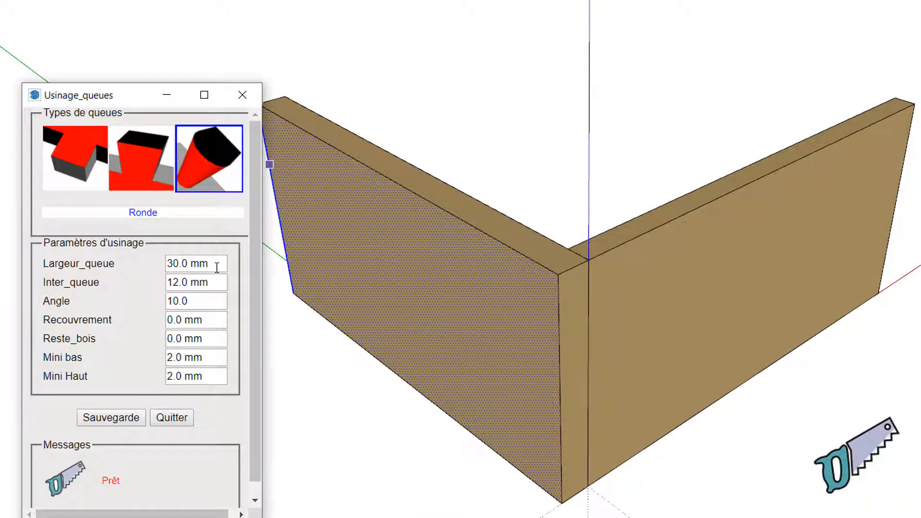
{"action": "left_click_drag", "start_coordinate": [218, 263], "coordinate": [148, 208]}
{"action": "type", "text": "15"}
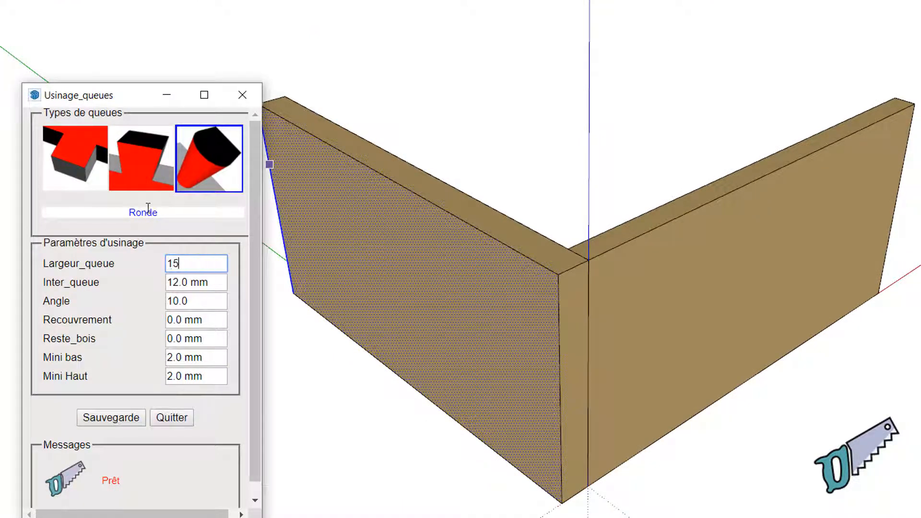
{"action": "key", "text": "Tab"}
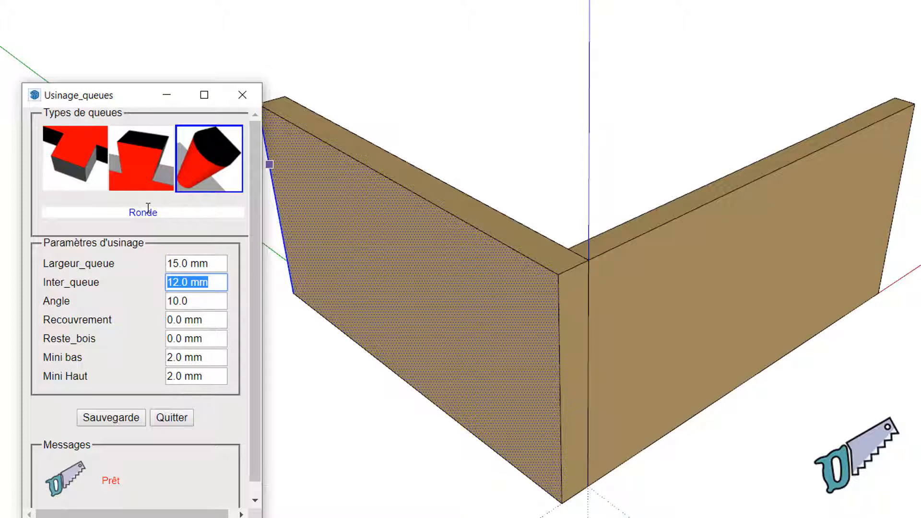
{"action": "type", "text": "10"}
{"action": "key", "text": "Tab"}
{"action": "key", "text": "Tab"}
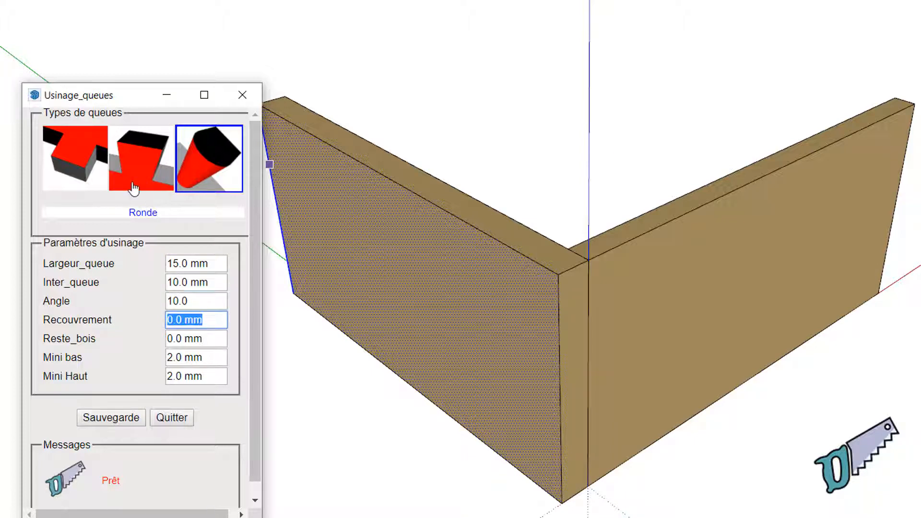
Step: Set Mini bas and Mini Haut to 10 mm and cut the round tails of the front board into the side board
{"action": "key", "text": "Tab"}
{"action": "key", "text": "Tab"}
{"action": "type", "text": "10"}
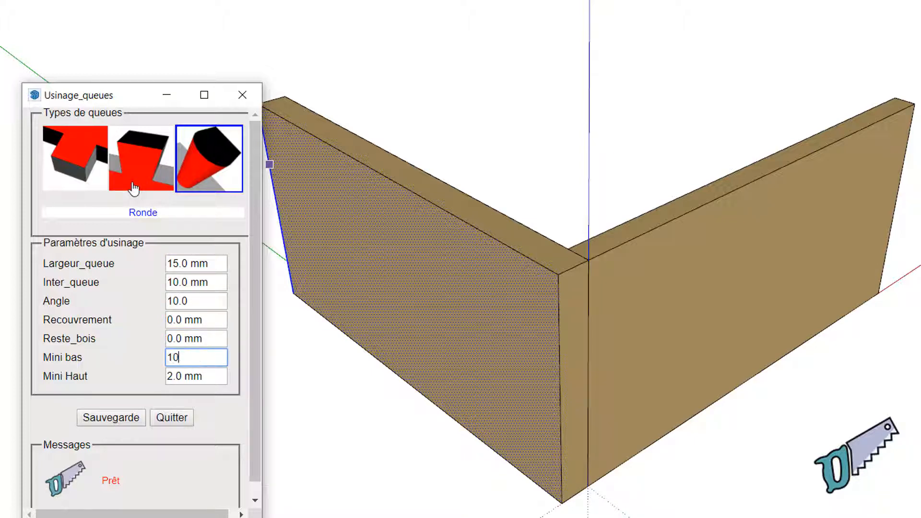
{"action": "key", "text": "Tab"}
{"action": "type", "text": "10"}
{"action": "key", "text": "Tab"}
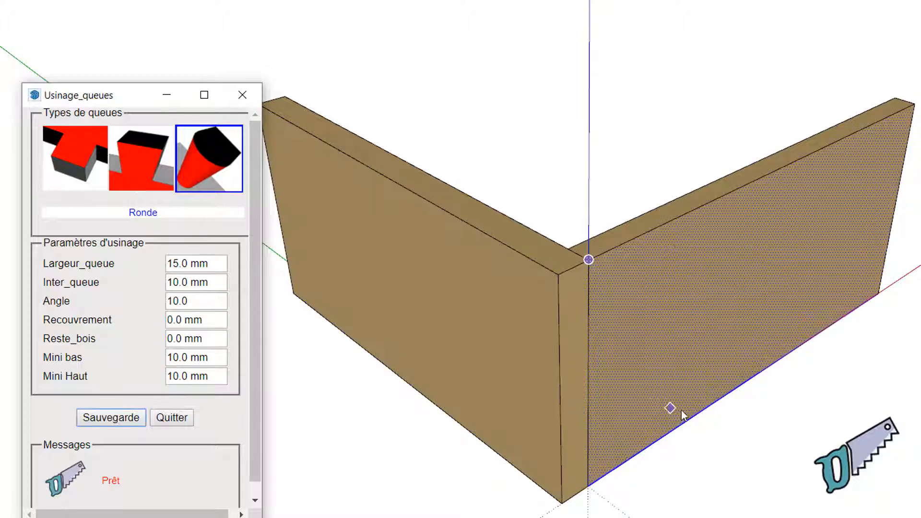
{"action": "left_click", "coordinate": [620, 389]}
{"action": "middle_click_drag", "start_coordinate": [600, 395], "coordinate": [771, 362]}
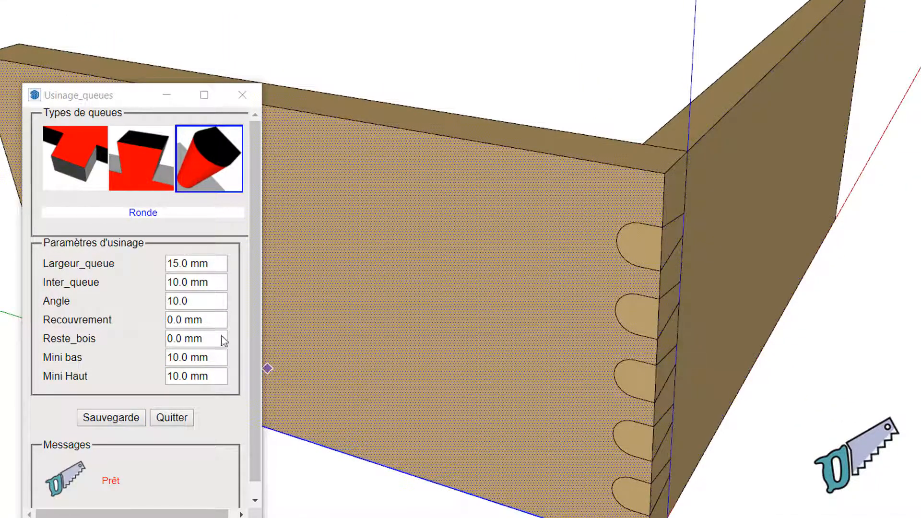
Step: Set Recouvrement to 5 mm, redo the round tail joint with it and quit the tail machining tool
{"action": "left_click", "coordinate": [218, 320]}
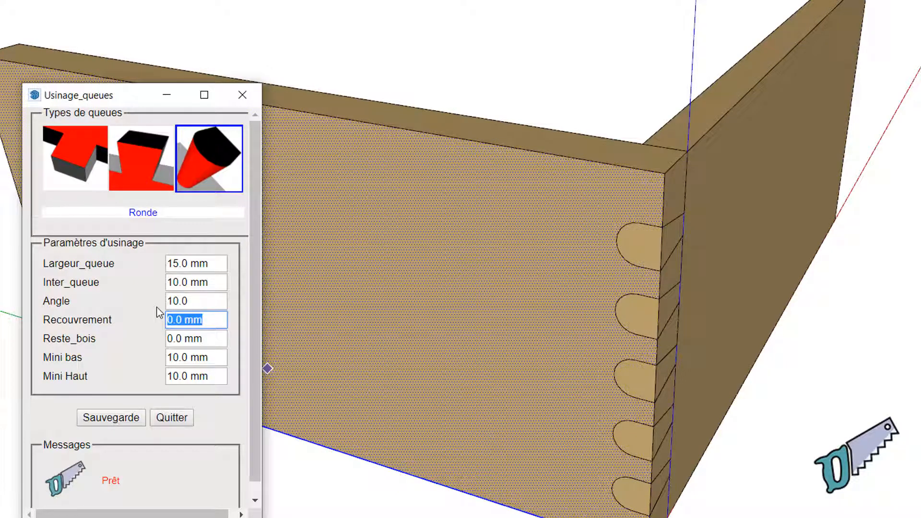
{"action": "type", "text": "5"}
{"action": "key", "text": "Tab"}
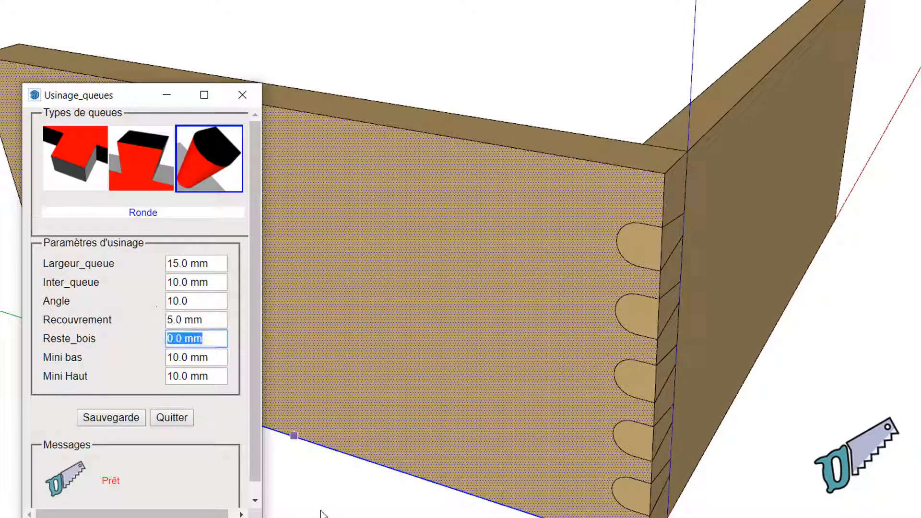
{"action": "right_click", "coordinate": [320, 514]}
{"action": "left_click", "coordinate": [336, 516]}
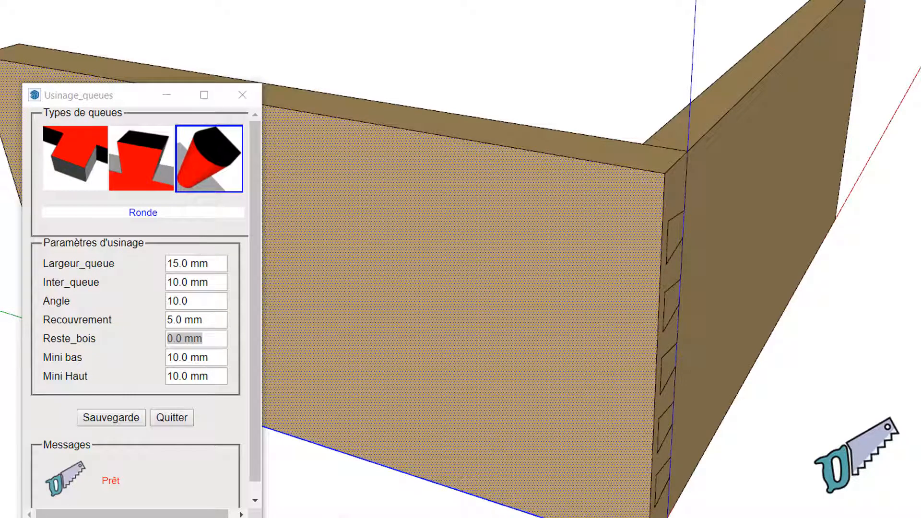
{"action": "left_click", "coordinate": [170, 417]}
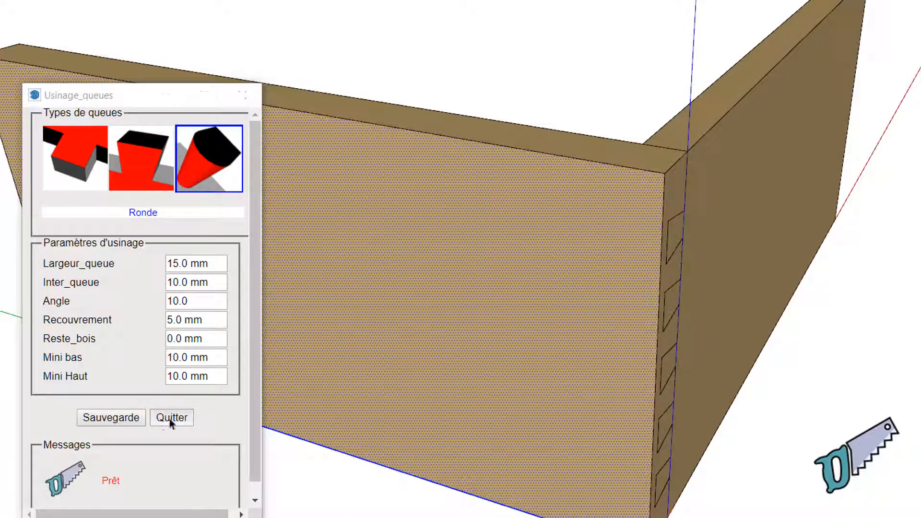
Step: Move the side board away from the front board to expose the round tails
{"action": "left_click", "coordinate": [378, 401]}
{"action": "key", "text": "m"}
{"action": "left_click_drag", "start_coordinate": [378, 401], "coordinate": [247, 362]}
{"action": "middle_click_drag", "start_coordinate": [631, 265], "coordinate": [239, 416]}
{"action": "mouse_move", "coordinate": [619, 112]}
{"action": "middle_mouse_down"}
{"action": "mouse_move", "coordinate": [226, 199]}
{"action": "mouse_move", "coordinate": [770, 154]}
{"action": "mouse_move", "coordinate": [785, 163]}
{"action": "middle_mouse_up"}
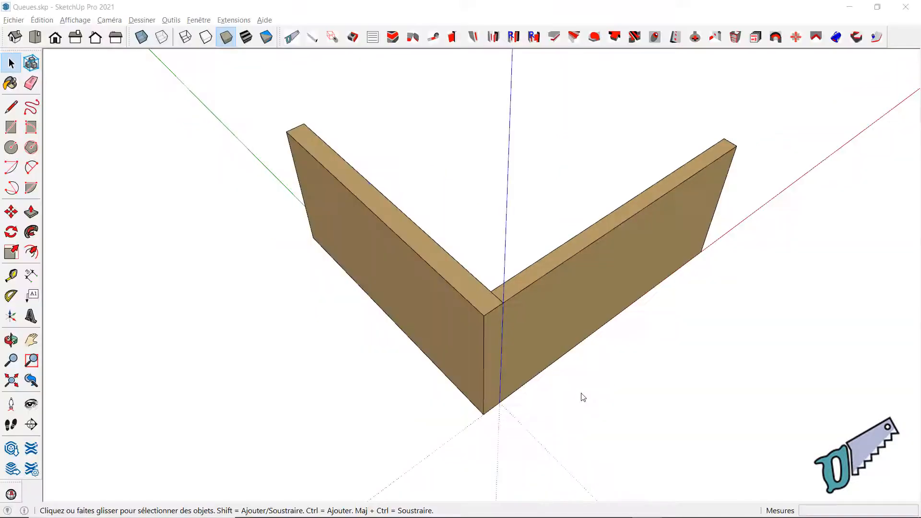
{"action": "mouse_move", "coordinate": [580, 396]}
{"action": "middle_mouse_down"}
{"action": "mouse_move", "coordinate": [557, 405]}
{"action": "mouse_move", "coordinate": [473, 377]}
{"action": "middle_mouse_up"}
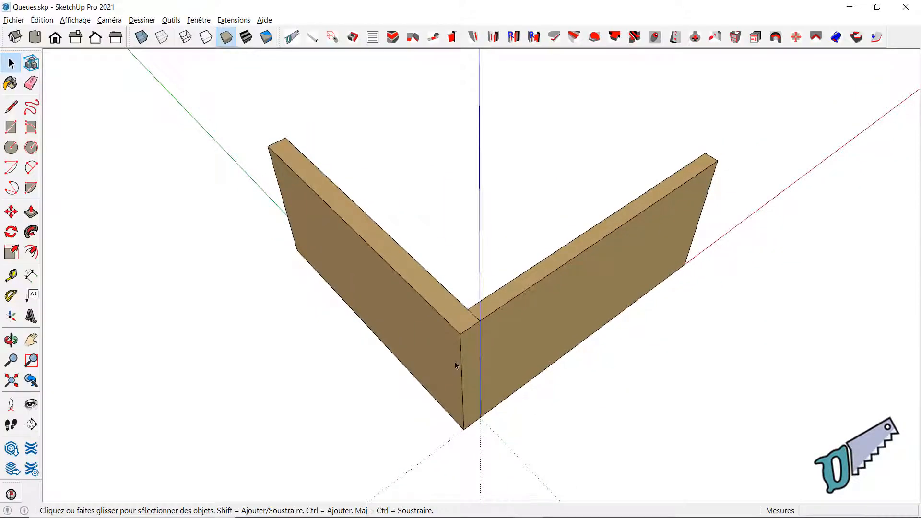
Step: Copy the side board 320 mm along the red axis to the far end of the front board
{"action": "left_click", "coordinate": [455, 366]}
{"action": "key", "text": "m"}
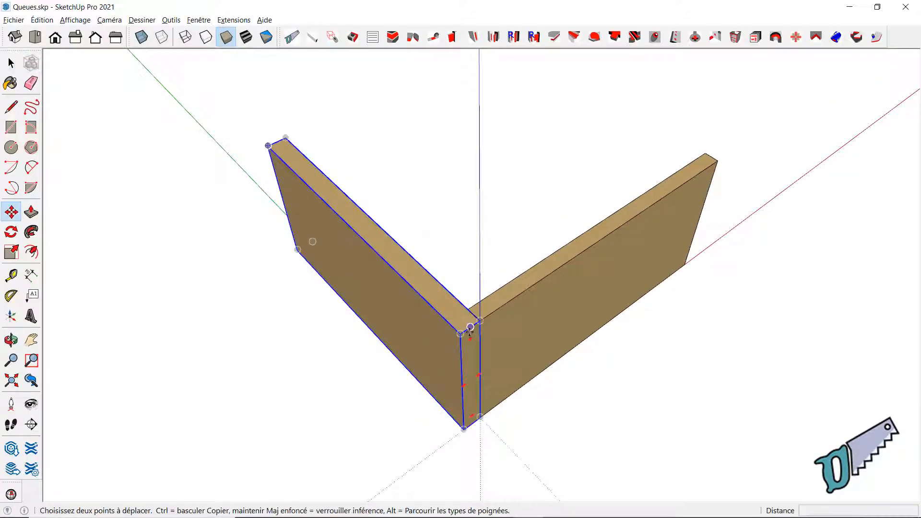
{"action": "key", "text": "ctrl"}
{"action": "left_click", "coordinate": [460, 333]}
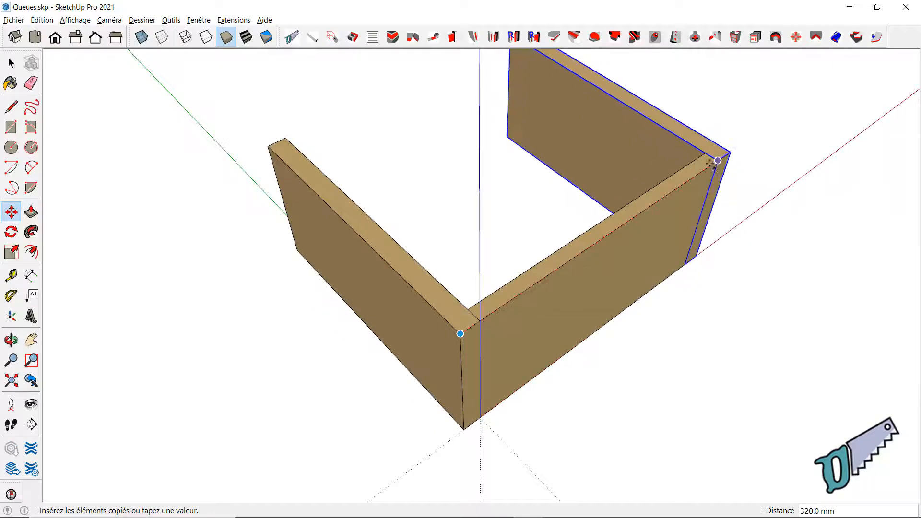
{"action": "left_click", "coordinate": [718, 159]}
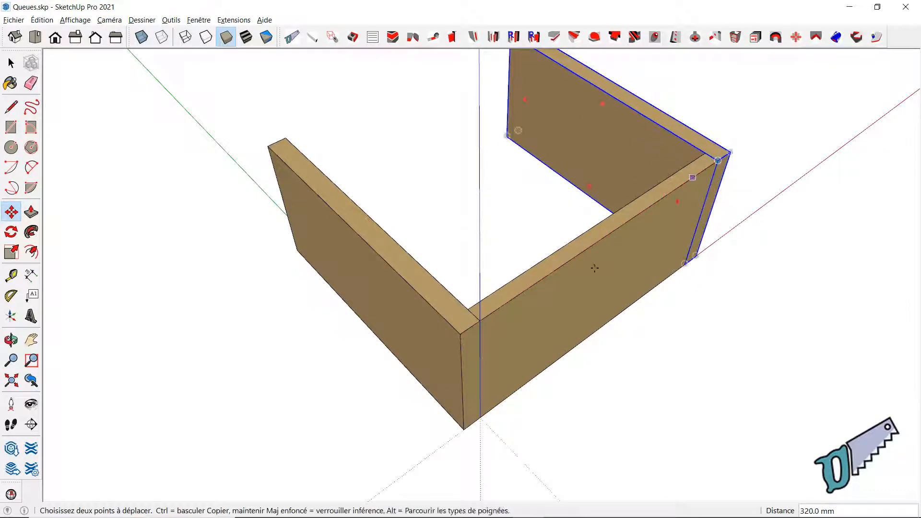
Step: Copy the front board 280 mm along the green axis to close the frame between the far ends of the side boards
{"action": "key", "text": "space"}
{"action": "left_click", "coordinate": [544, 336]}
{"action": "key", "text": "m"}
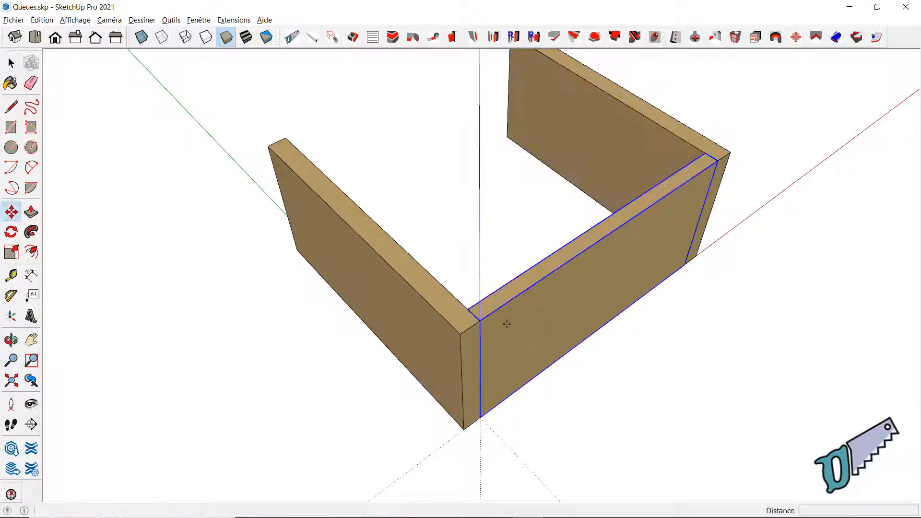
{"action": "left_click", "coordinate": [468, 309]}
{"action": "key", "text": "ctrl"}
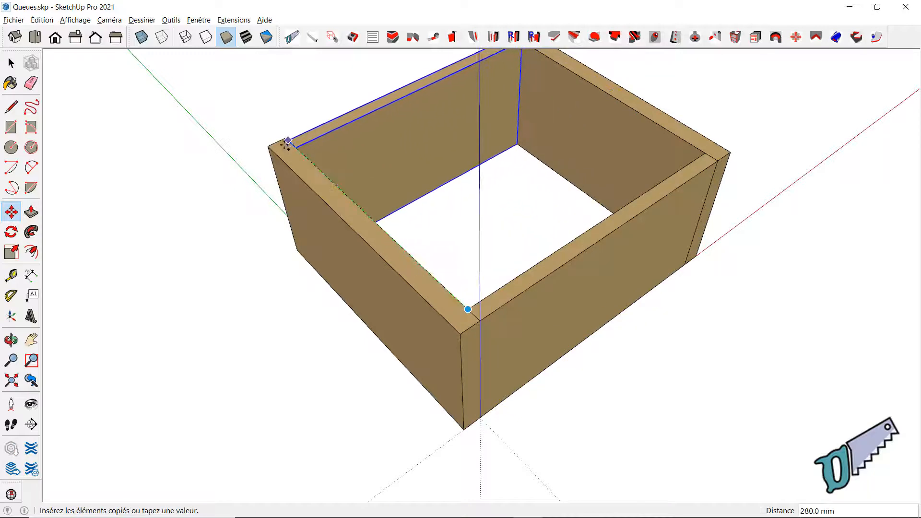
{"action": "left_click", "coordinate": [282, 137]}
{"action": "middle_click_drag", "start_coordinate": [282, 137], "coordinate": [341, 259]}
Step: Mirror boards of the frame with Symétrie Rotation so that opposite boards are symmetrical
{"action": "key", "text": "space"}
{"action": "right_click", "coordinate": [358, 271]}
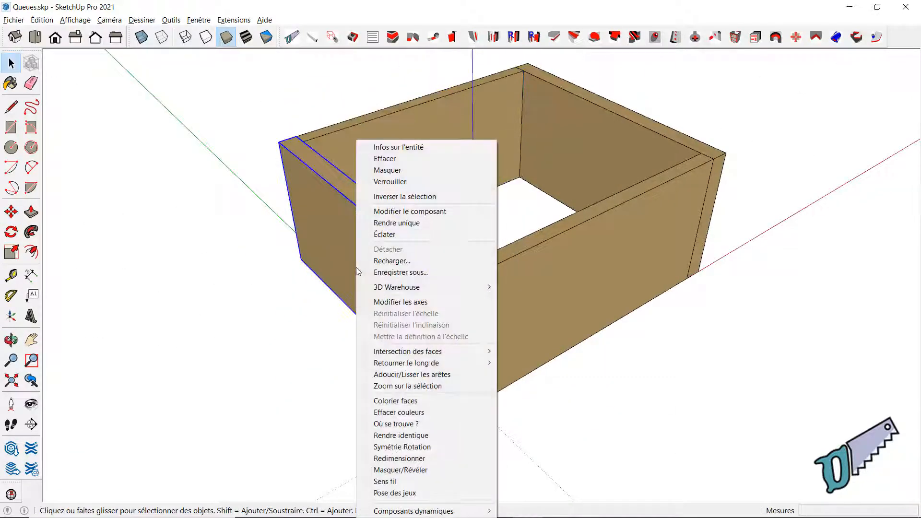
{"action": "left_click", "coordinate": [402, 447]}
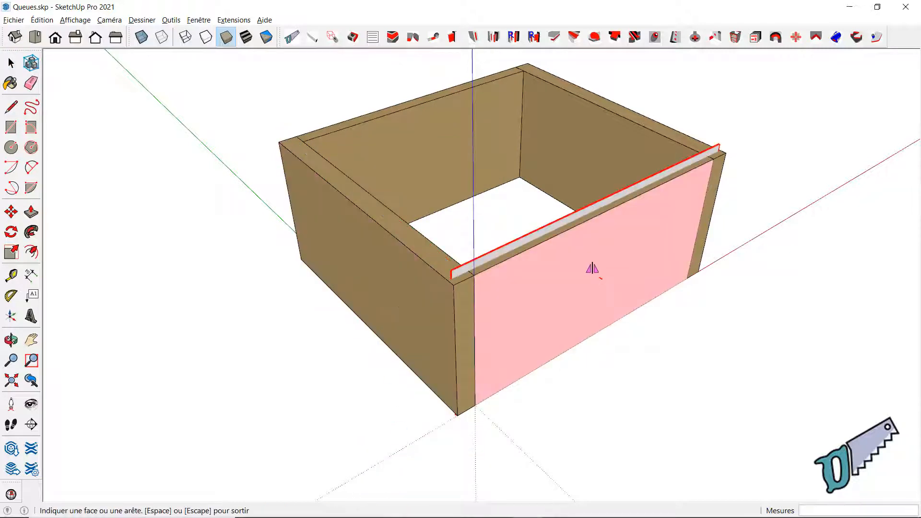
{"action": "key", "text": "space"}
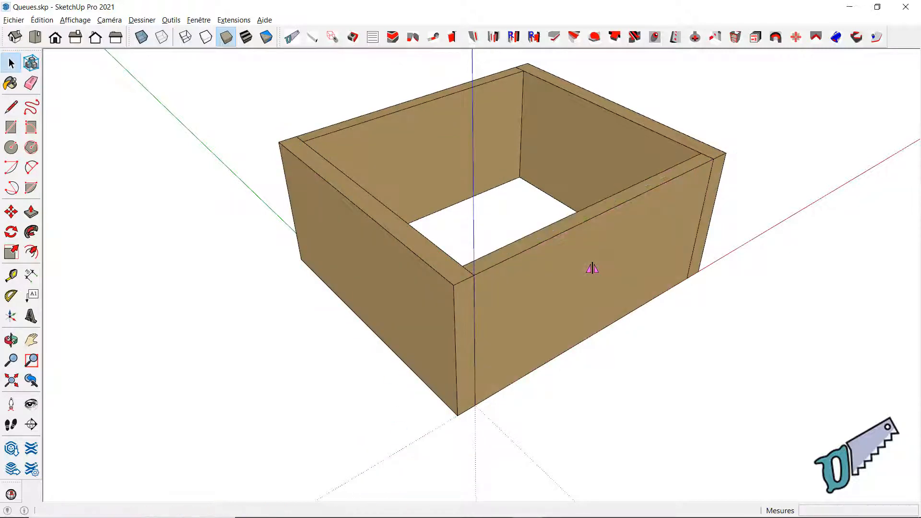
Step: Machine Aronde tails into the frame's corners with Largeur_queue 20 mm, Inter_queue 15 mm, Angle 10, Recouvrement 0 mm and Reste_bois 5 mm
{"action": "left_click", "coordinate": [616, 37]}
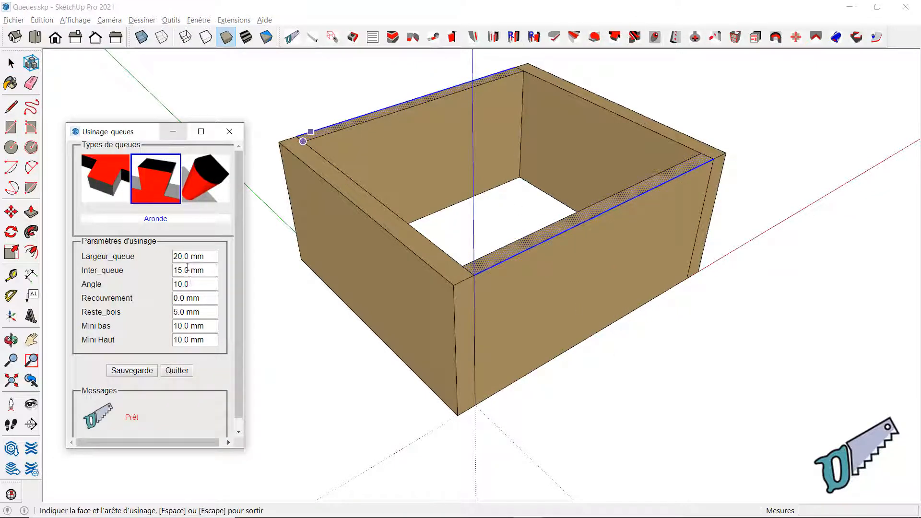
{"action": "left_click", "coordinate": [495, 348]}
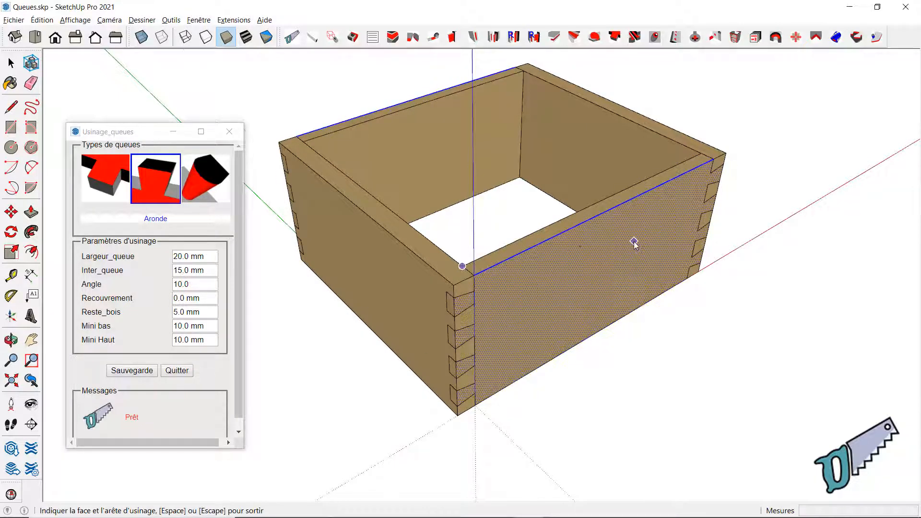
{"action": "middle_click_drag", "start_coordinate": [634, 244], "coordinate": [551, 283]}
{"action": "middle_click_drag", "start_coordinate": [352, 268], "coordinate": [777, 210]}
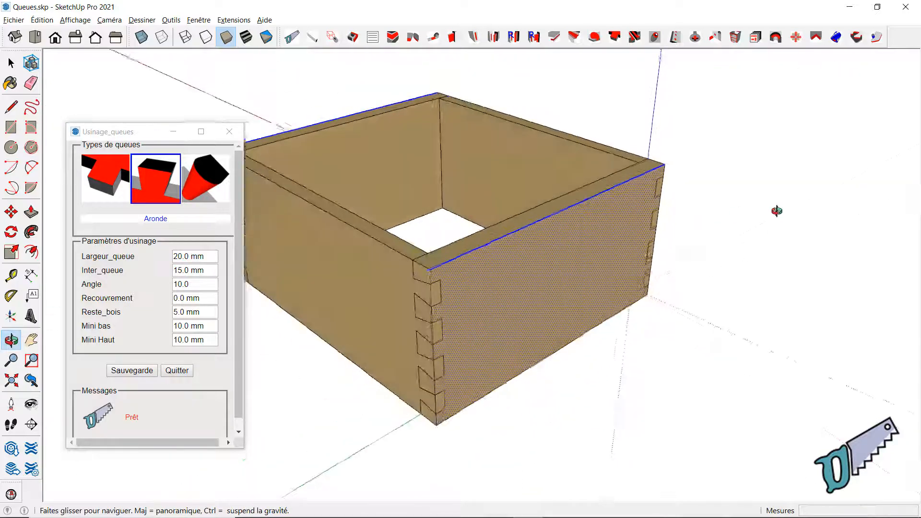
{"action": "middle_click_drag", "start_coordinate": [346, 274], "coordinate": [649, 232]}
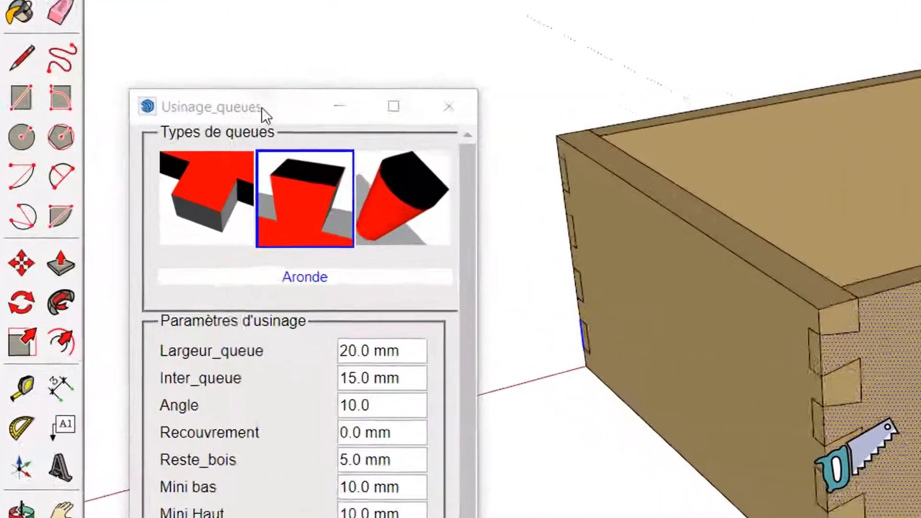
{"action": "left_click_drag", "start_coordinate": [261, 108], "coordinate": [478, 46]}
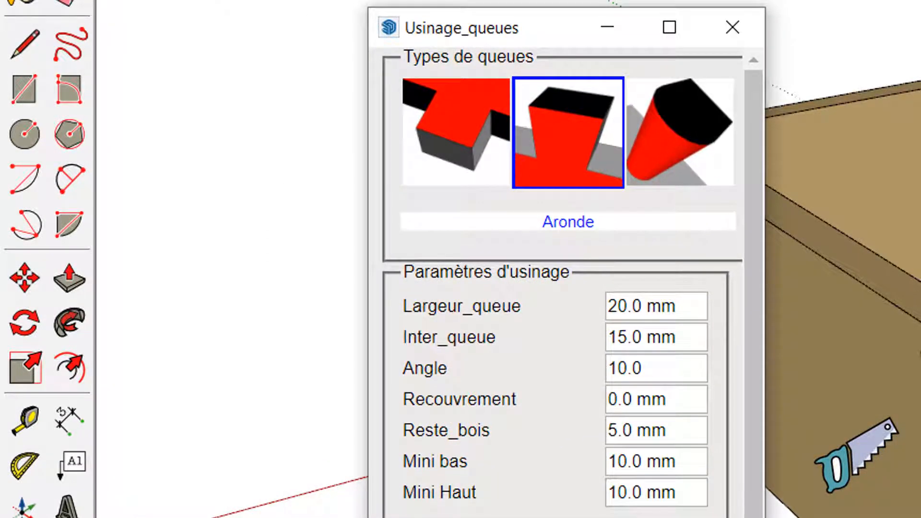